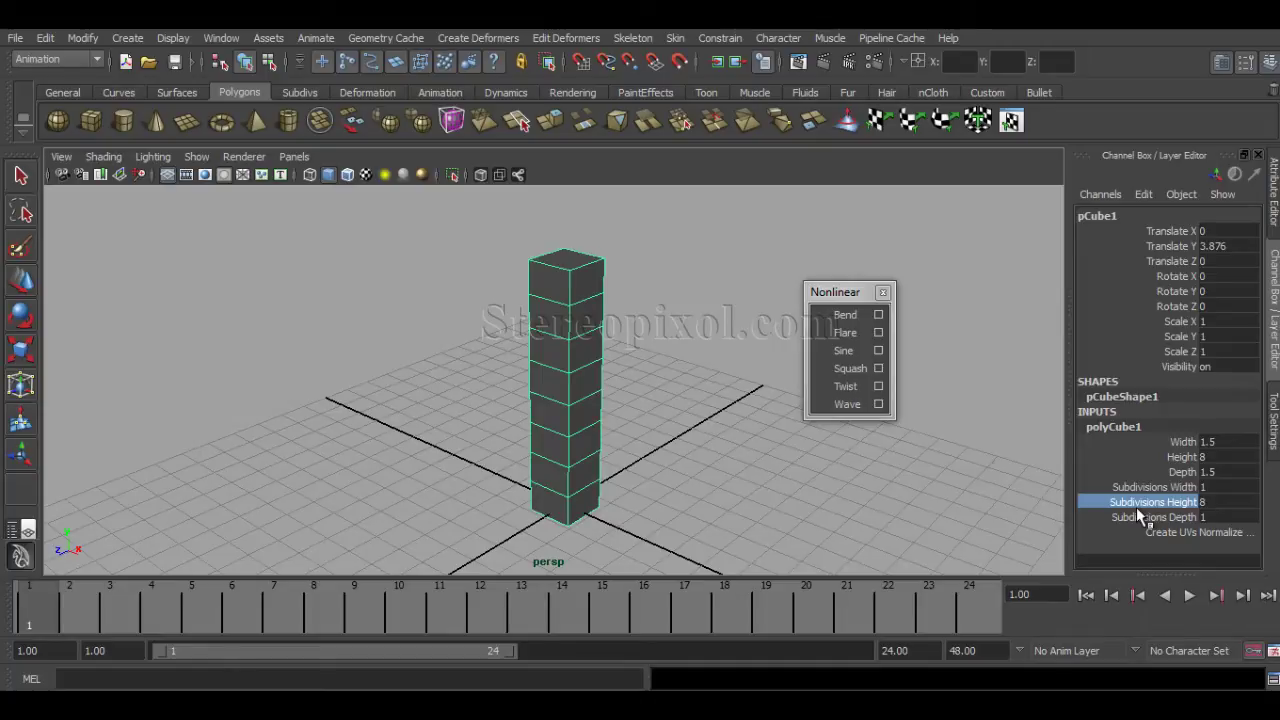
{"action": "left_click_drag", "start_coordinate": [686, 451], "coordinate": [620, 466], "text": "alt"}
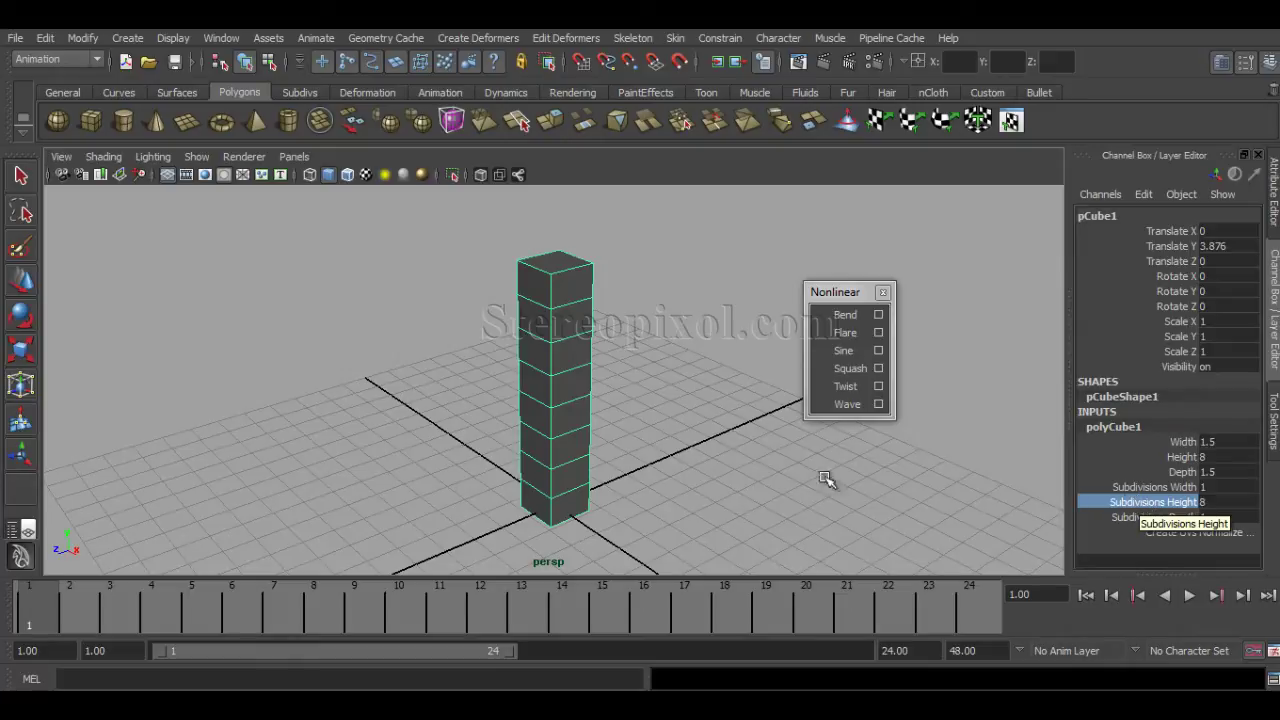
{"action": "left_click_drag", "start_coordinate": [648, 460], "coordinate": [603, 466], "text": "alt"}
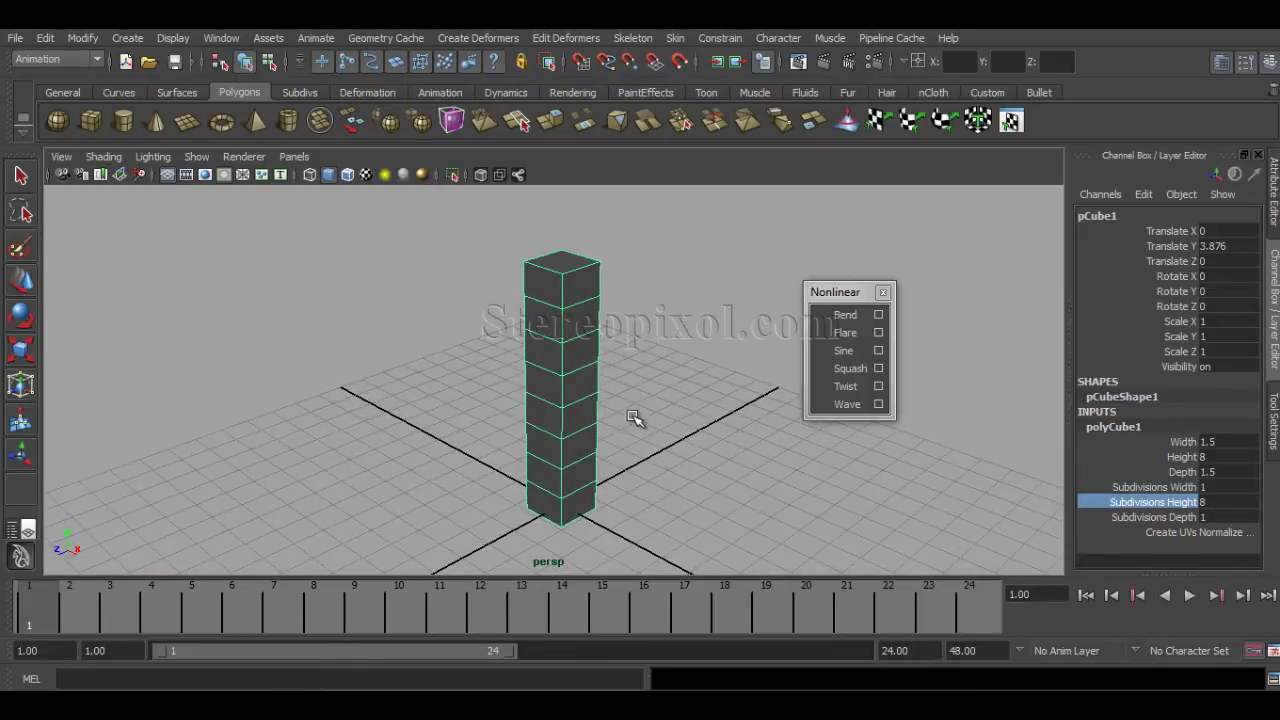
{"action": "left_click", "coordinate": [877, 386]}
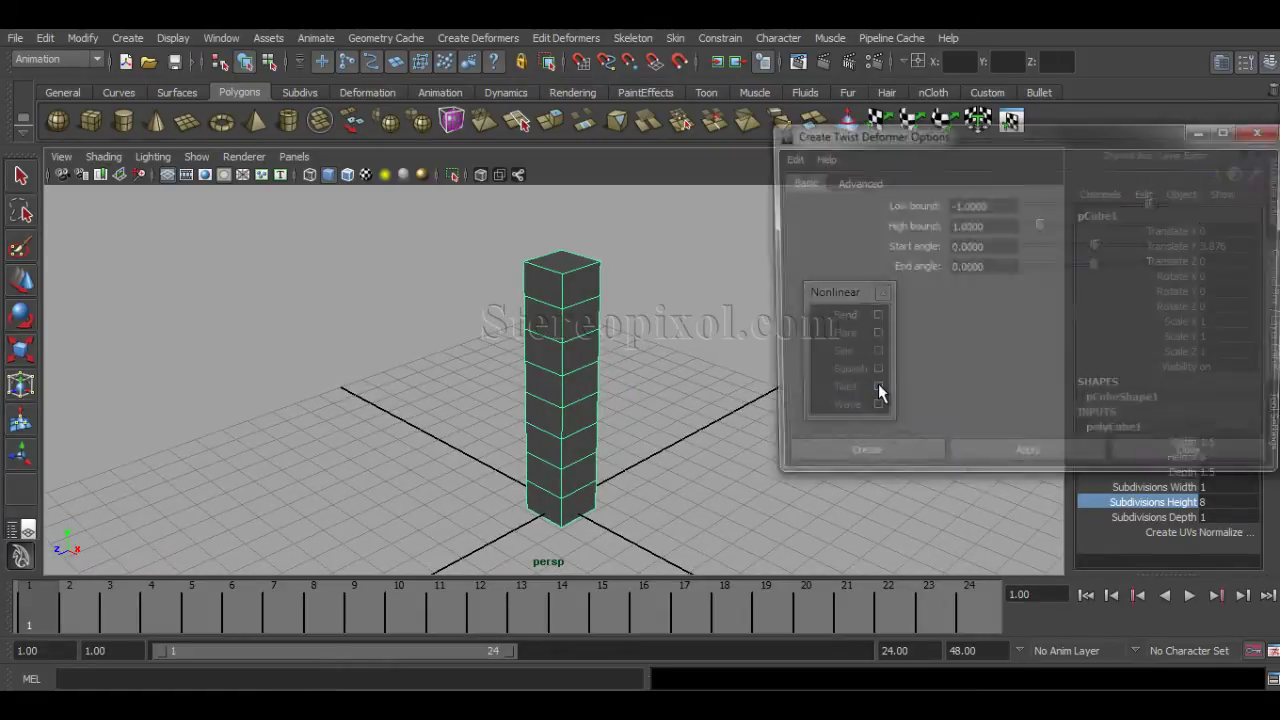
{"action": "left_click_drag", "start_coordinate": [844, 137], "coordinate": [681, 155]}
{"action": "left_click", "coordinate": [1107, 150]}
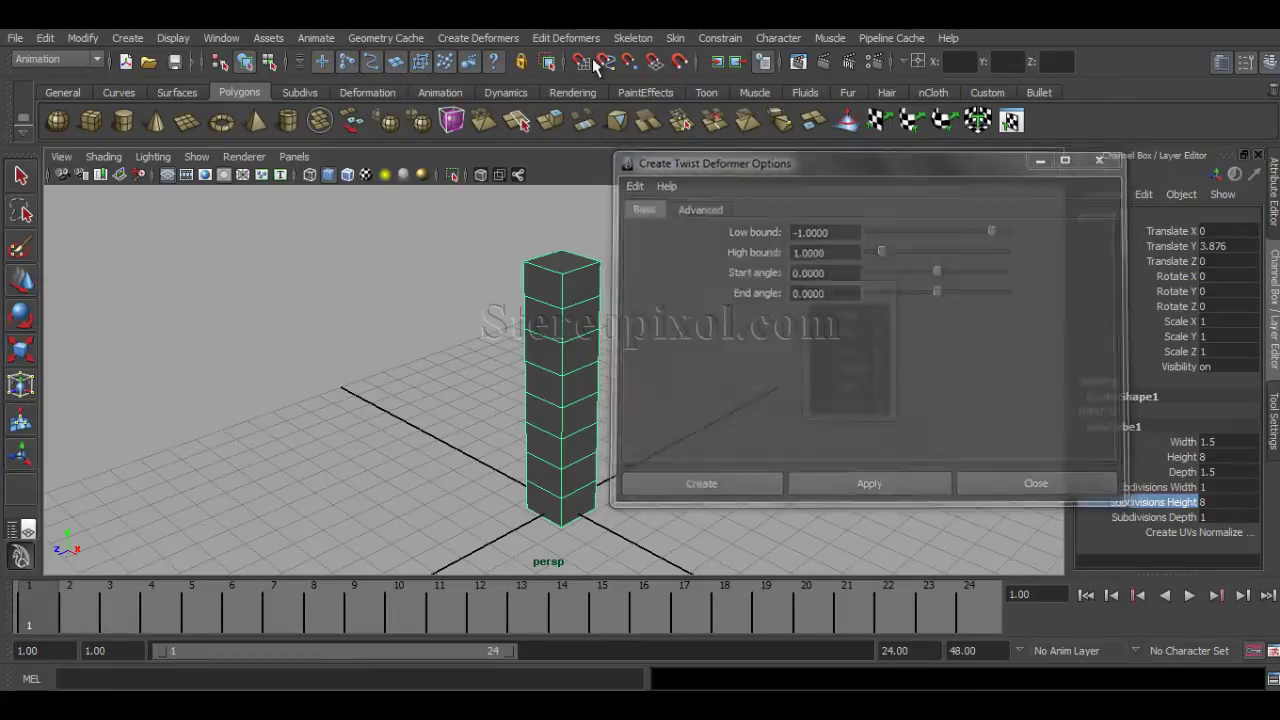
Step: Create a Twist deformer on the tall segmented cube after resetting the deformer's options to their defaults
{"action": "left_click", "coordinate": [470, 40]}
{"action": "mouse_move", "coordinate": [474, 161]}
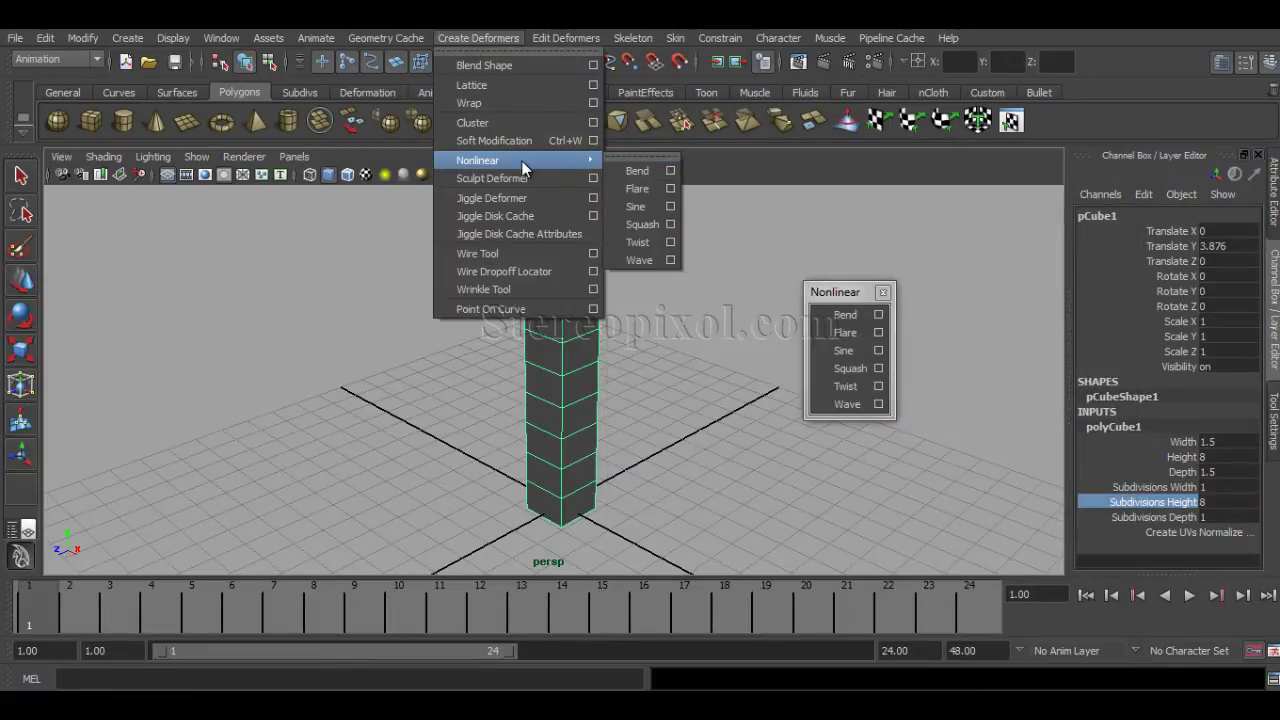
{"action": "left_click", "coordinate": [845, 293]}
{"action": "left_click_drag", "start_coordinate": [838, 293], "coordinate": [843, 151]}
{"action": "left_click", "coordinate": [875, 290]}
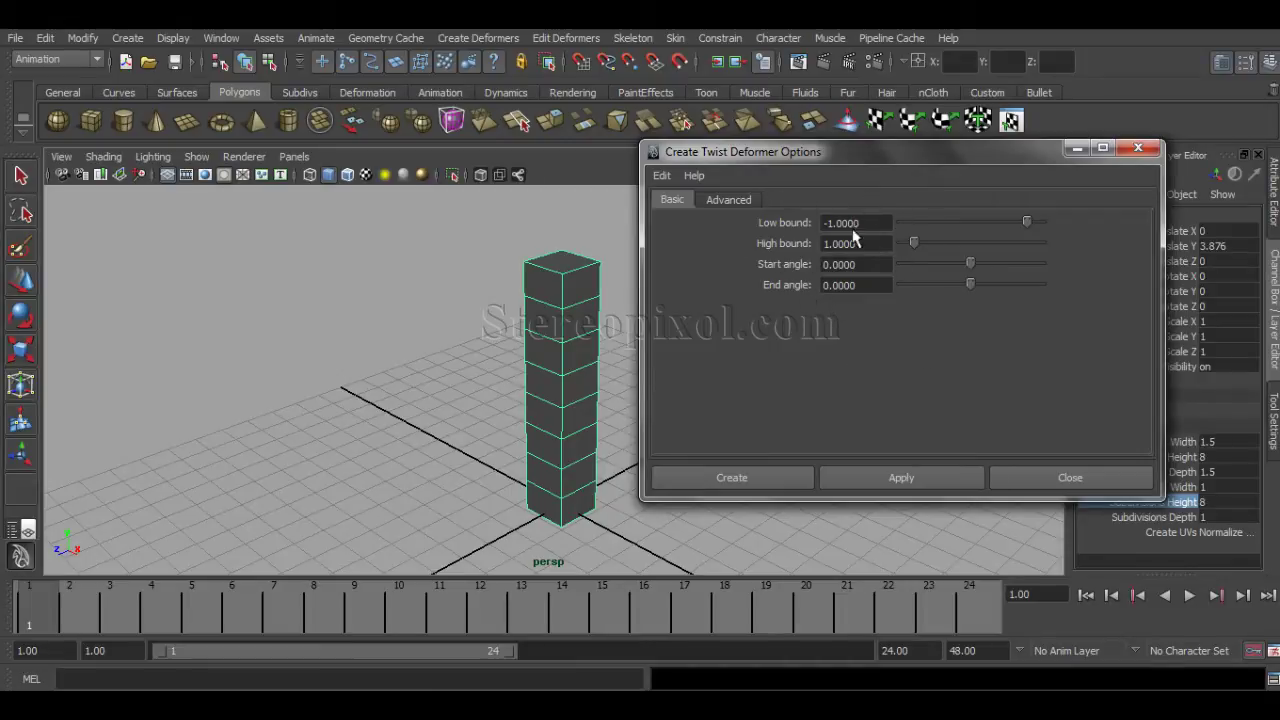
{"action": "left_click", "coordinate": [661, 177]}
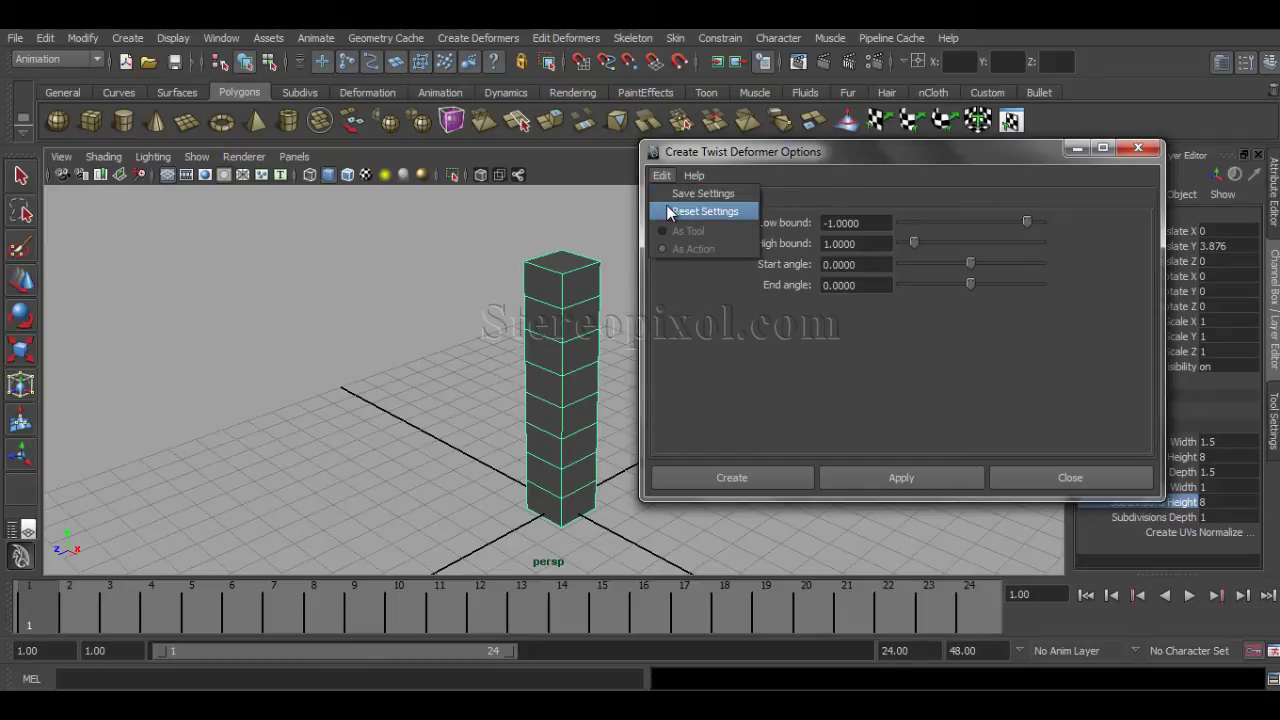
{"action": "left_click", "coordinate": [680, 213]}
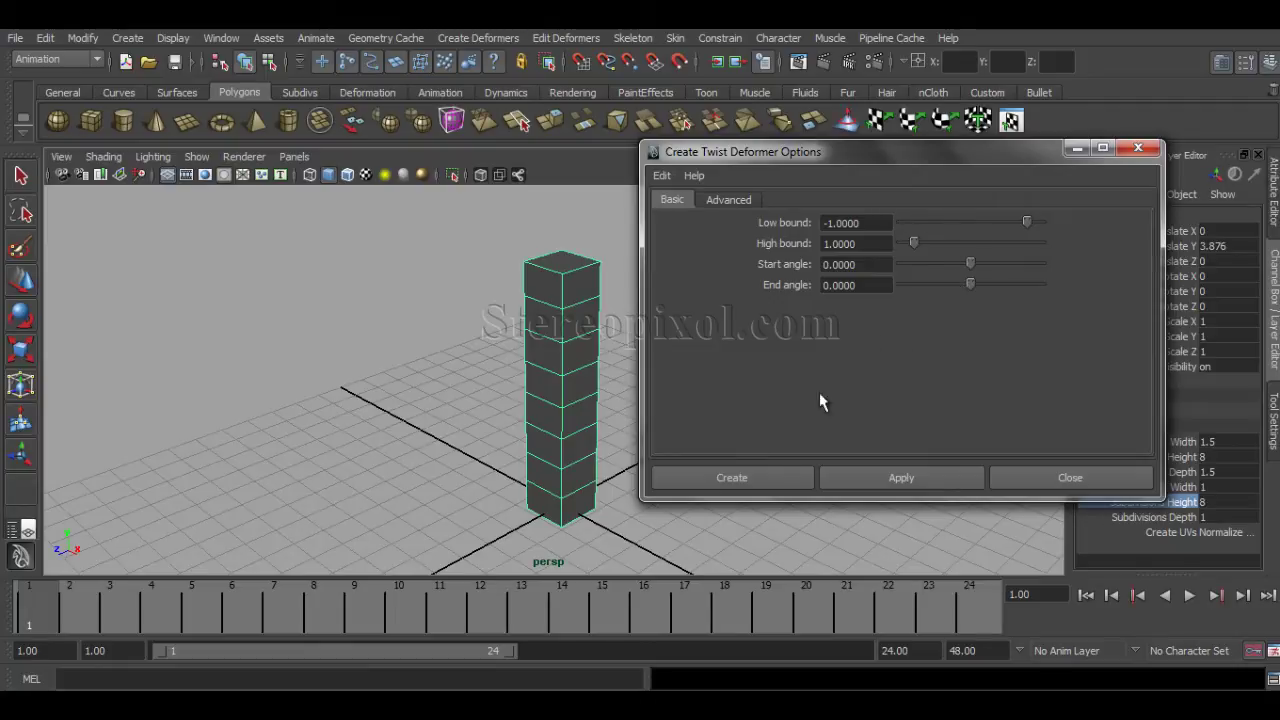
{"action": "left_click", "coordinate": [769, 479]}
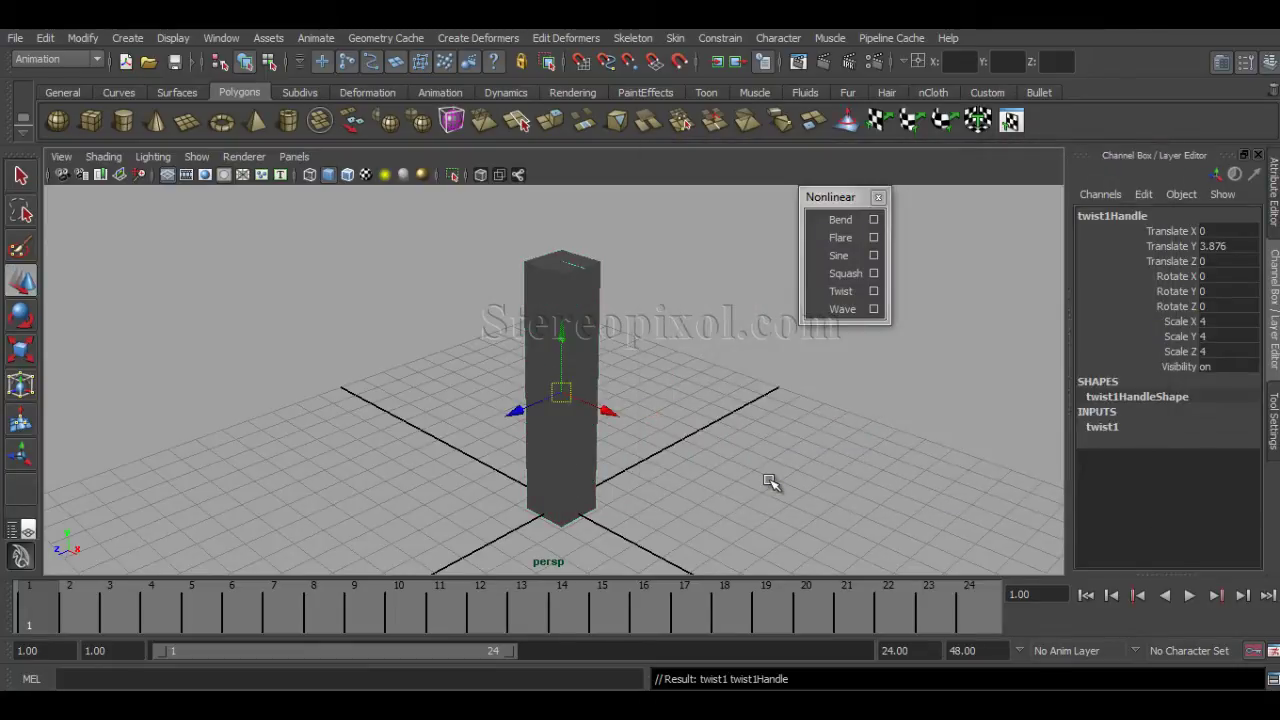
Step: Display the scene in wireframe and expand the twist deformer's input attributes
{"action": "mouse_move", "coordinate": [634, 474]}
{"action": "left_mouse_down", "text": "alt"}
{"action": "mouse_move", "coordinate": [671, 486]}
{"action": "mouse_move", "coordinate": [646, 484]}
{"action": "left_mouse_up", "text": "alt"}
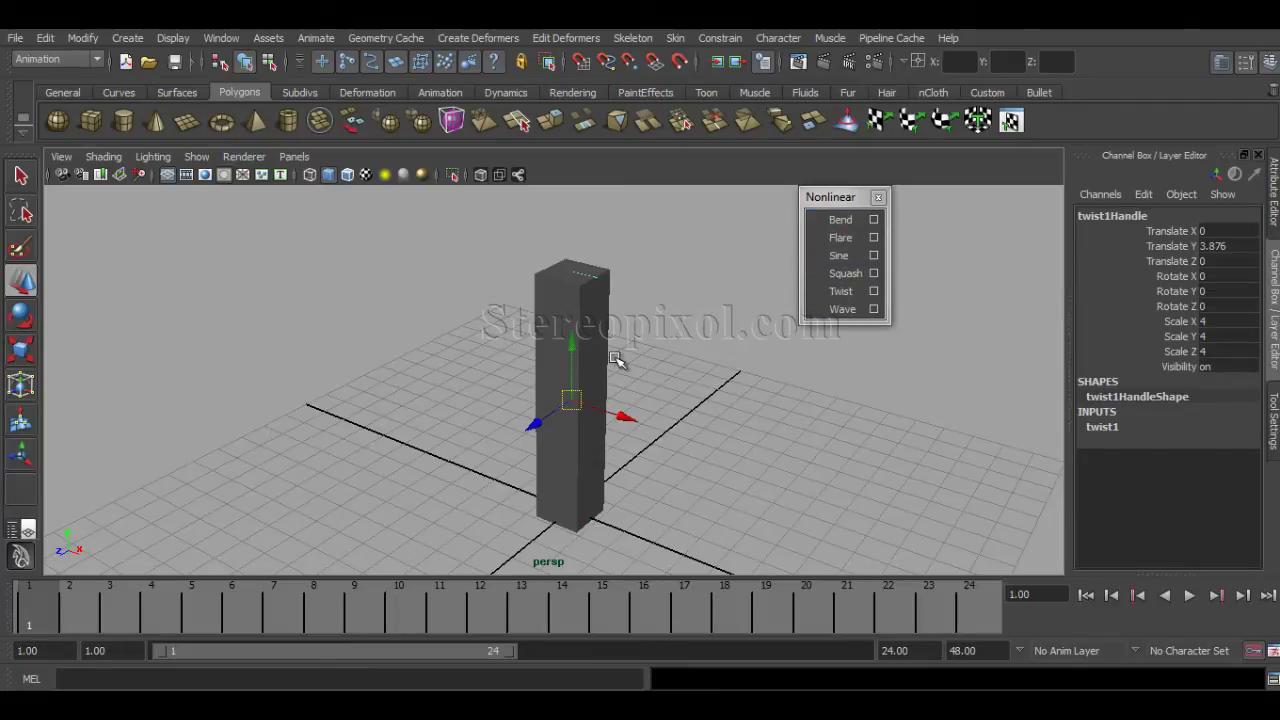
{"action": "key", "text": "4"}
{"action": "mouse_move", "coordinate": [628, 366]}
{"action": "left_mouse_down", "text": "alt"}
{"action": "mouse_move", "coordinate": [654, 389]}
{"action": "mouse_move", "coordinate": [628, 393]}
{"action": "left_mouse_up", "text": "alt"}
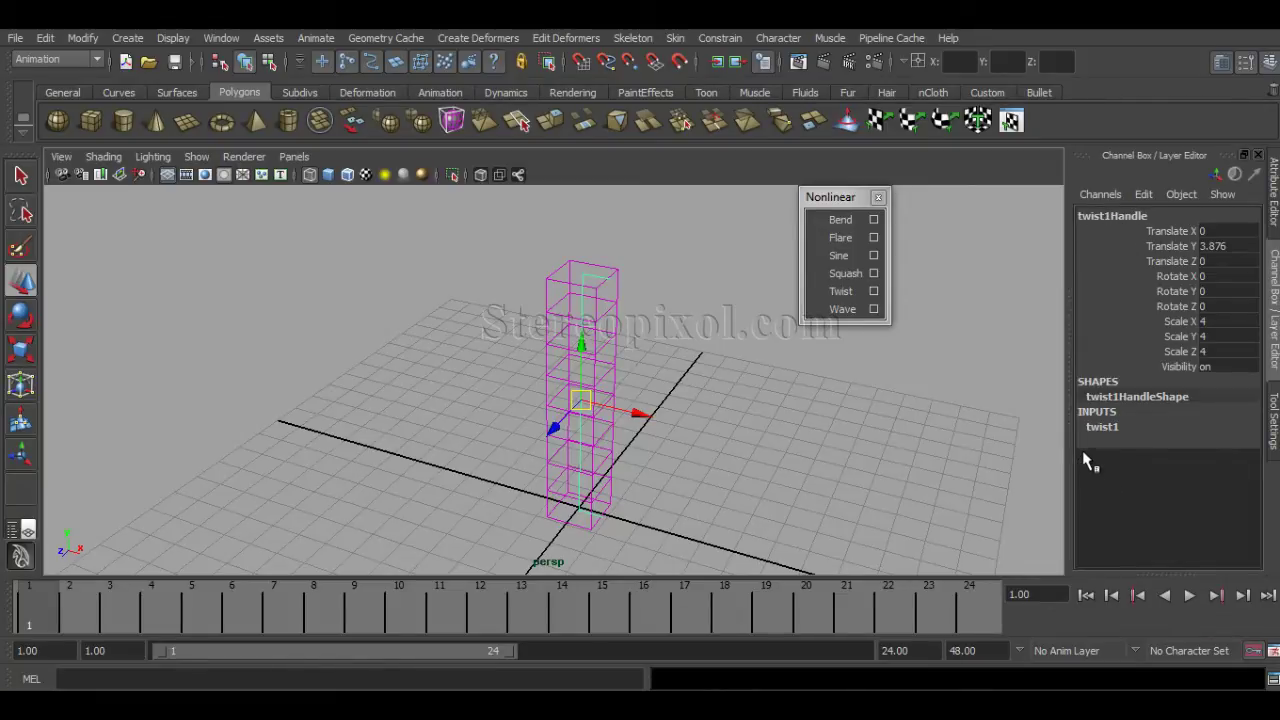
{"action": "left_click", "coordinate": [1106, 428]}
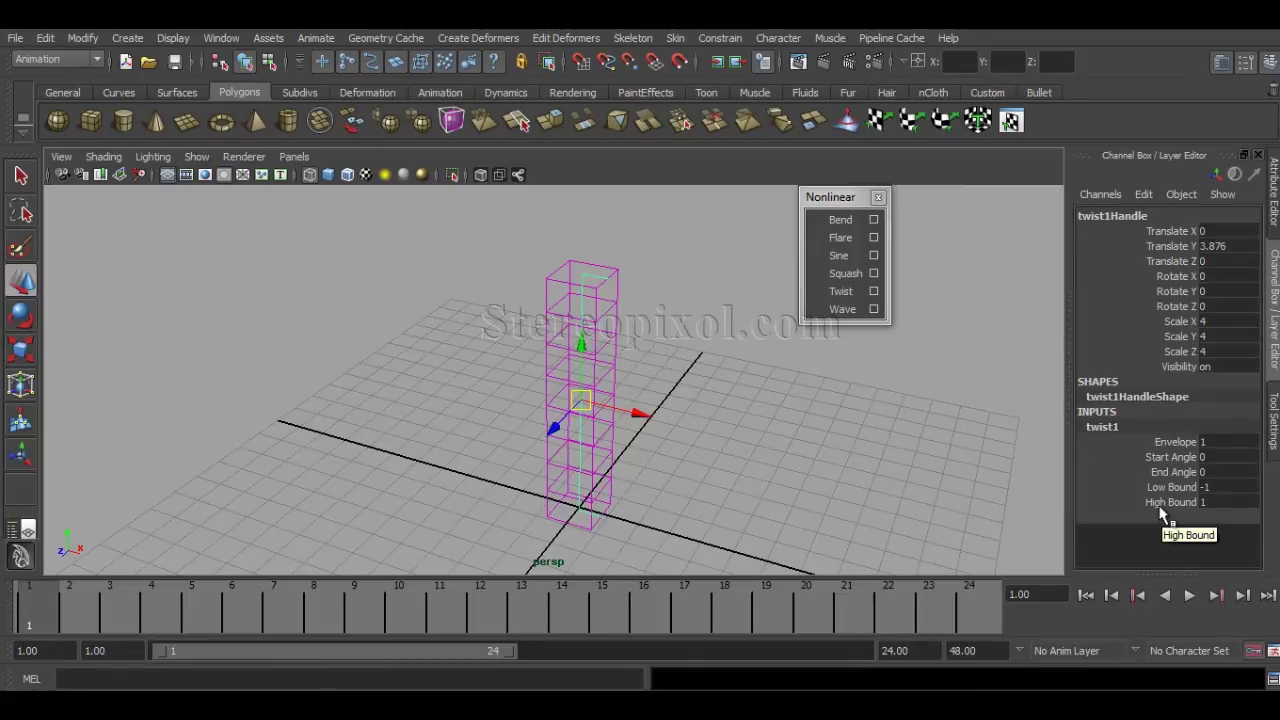
{"action": "left_click_drag", "start_coordinate": [679, 470], "coordinate": [652, 467], "text": "alt"}
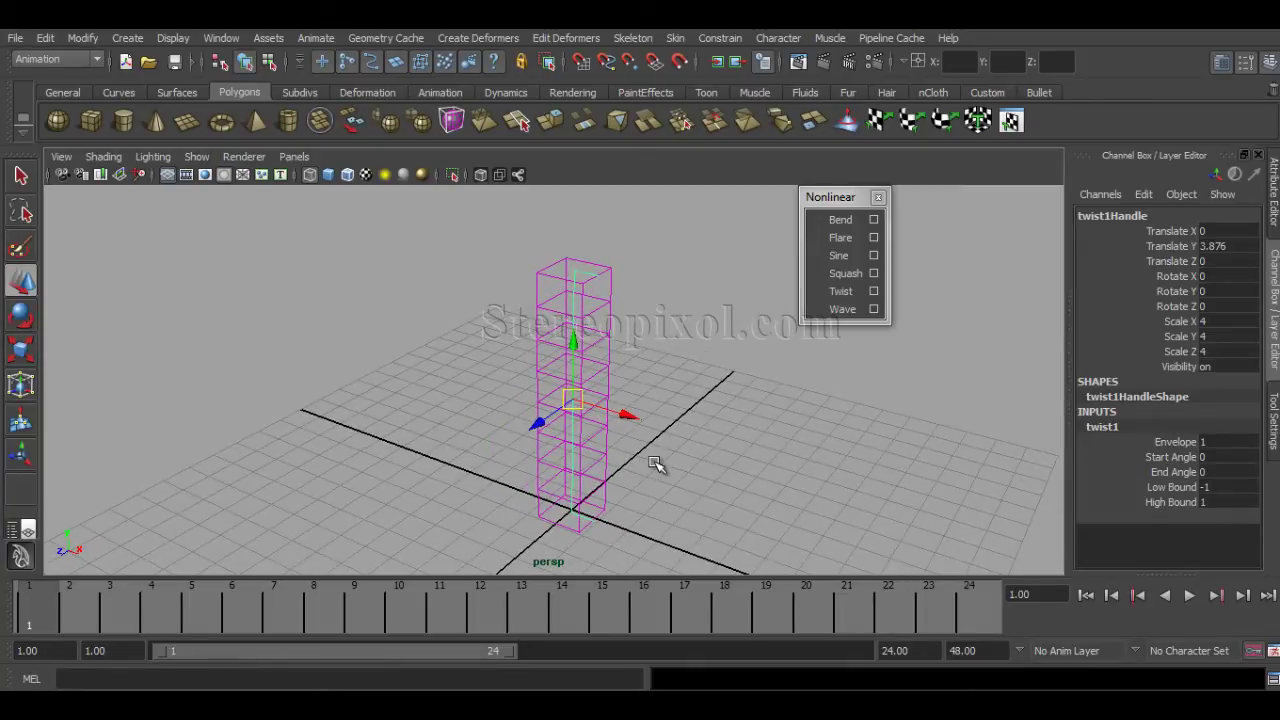
Step: Return the view to smooth shading with the wireframe overlaid on the column
{"action": "key", "text": "5"}
{"action": "left_click_drag", "start_coordinate": [657, 463], "coordinate": [674, 463], "text": "alt"}
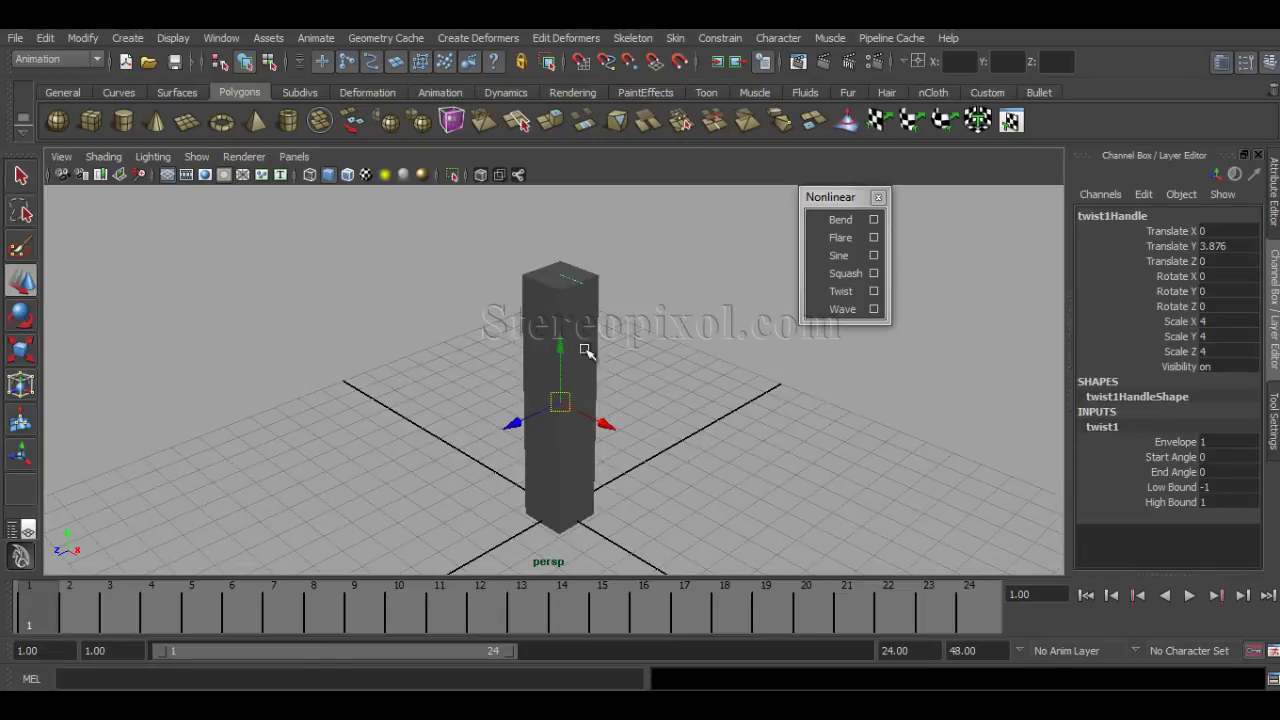
{"action": "left_click", "coordinate": [348, 183]}
{"action": "mouse_move", "coordinate": [700, 426]}
{"action": "left_mouse_down", "text": "alt"}
{"action": "mouse_move", "coordinate": [743, 414]}
{"action": "mouse_move", "coordinate": [691, 417]}
{"action": "mouse_move", "coordinate": [707, 414]}
{"action": "left_mouse_up", "text": "alt"}
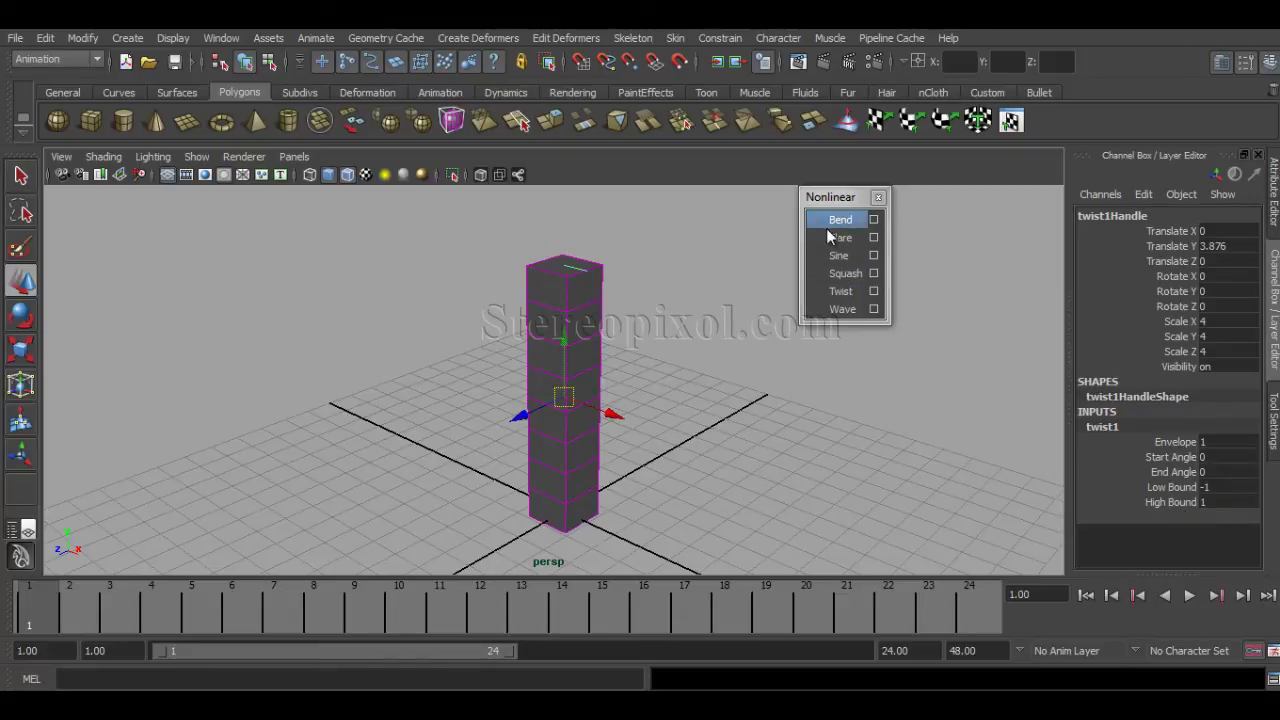
Step: Try twisting the column from its base with a Start Angle of about 67.6, and undo the Start Angle trials
{"action": "left_click", "coordinate": [1170, 456]}
{"action": "middle_click_drag", "start_coordinate": [720, 437], "coordinate": [769, 420]}
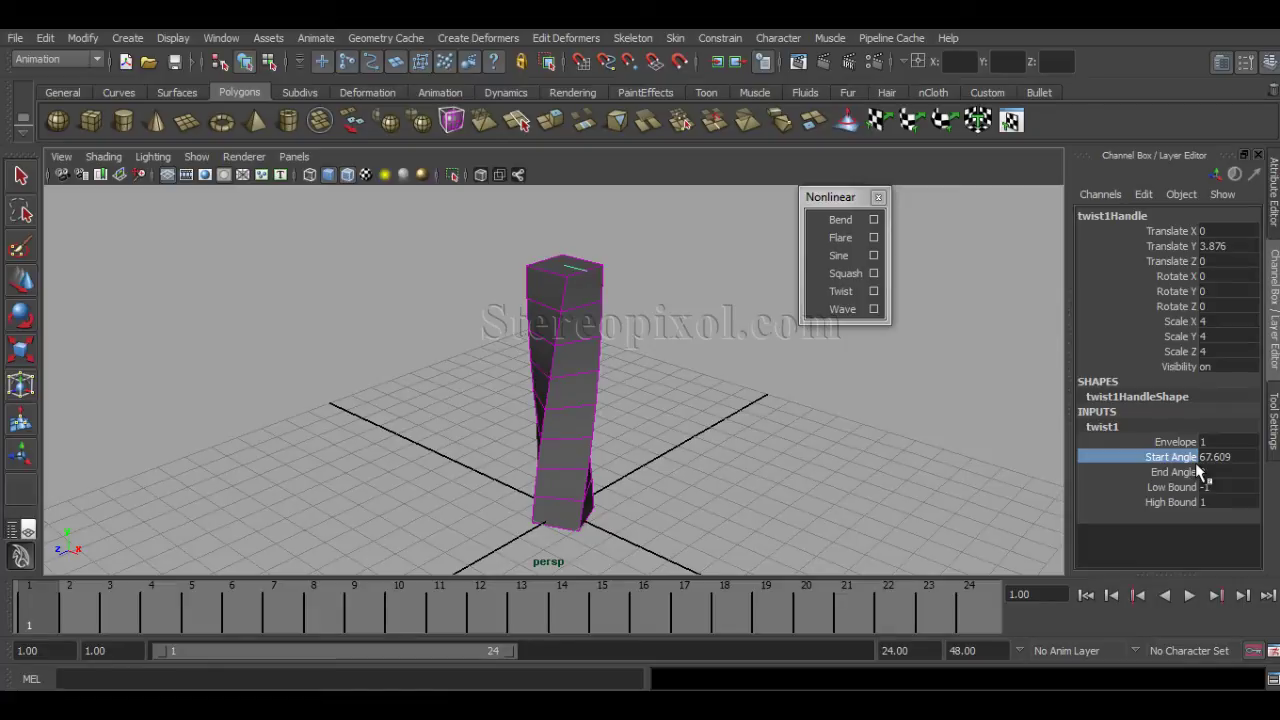
{"action": "key", "text": "ctrl+z"}
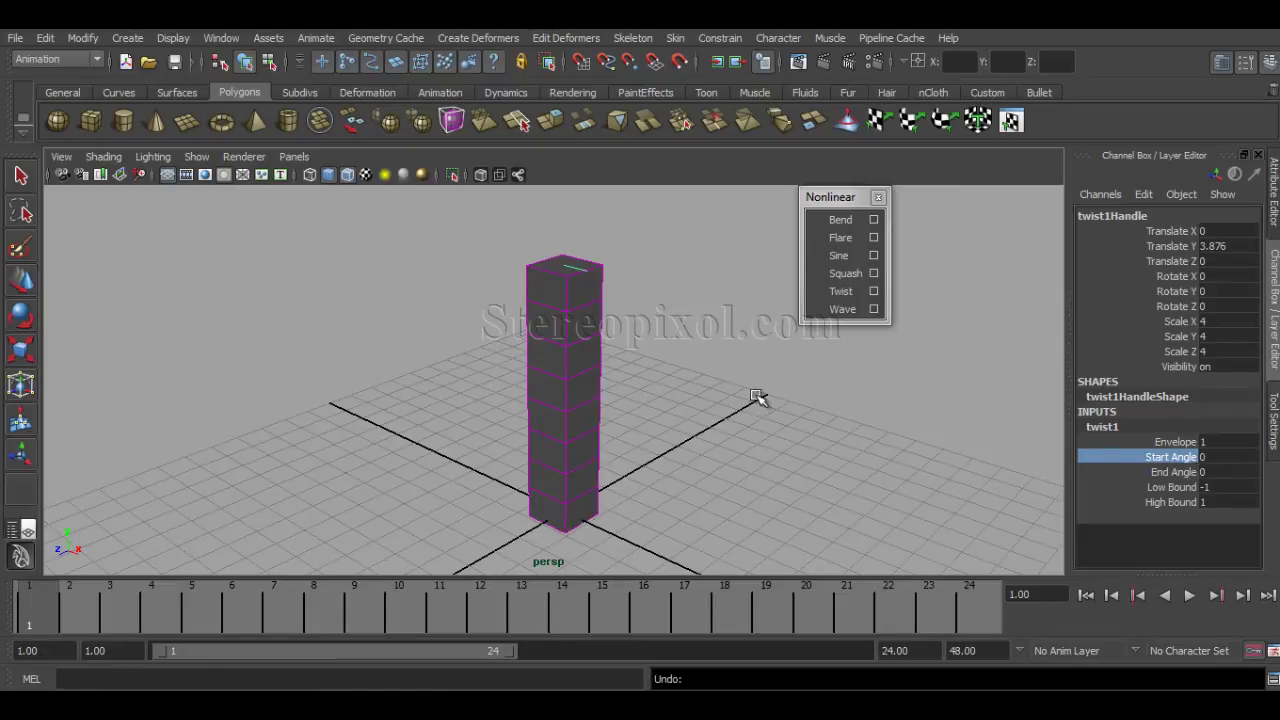
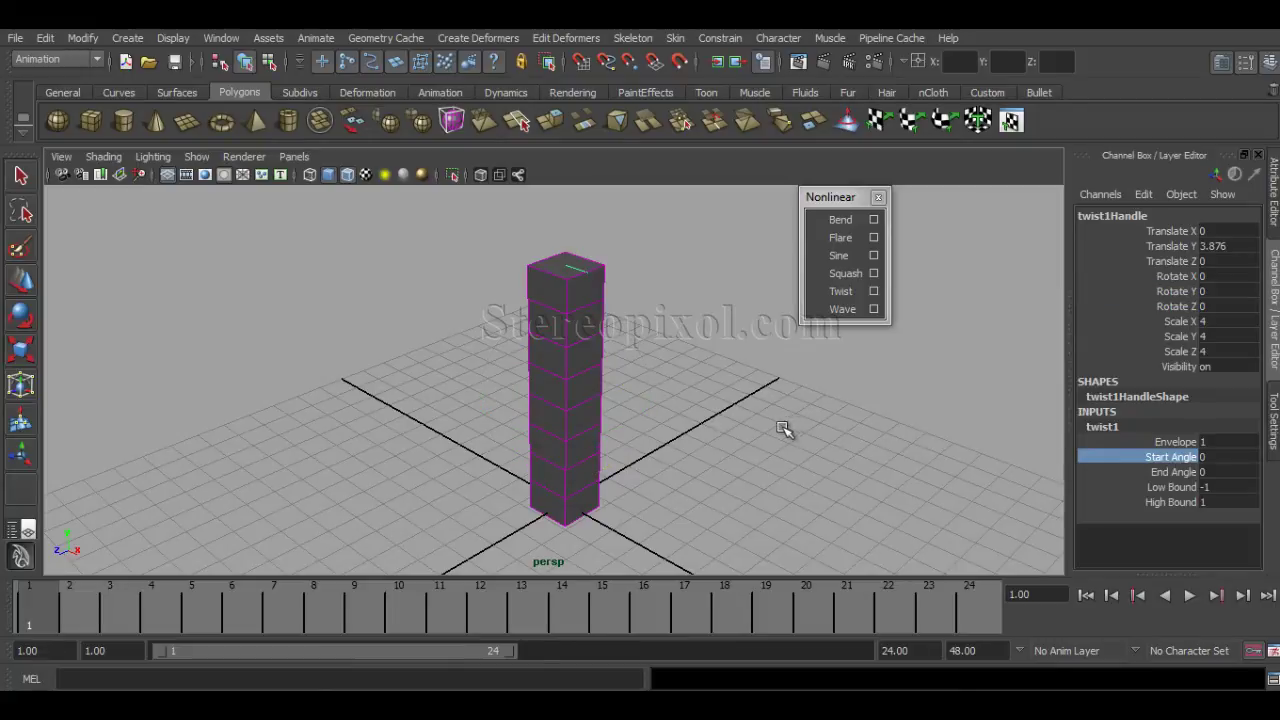
{"action": "middle_click_drag", "start_coordinate": [800, 428], "coordinate": [1046, 466]}
{"action": "key", "text": "ctrl+z"}
Step: Try twisting the column from its upper end with an End Angle of about 150, and undo the change
{"action": "left_click", "coordinate": [1172, 471]}
{"action": "middle_click_drag", "start_coordinate": [766, 463], "coordinate": [888, 475]}
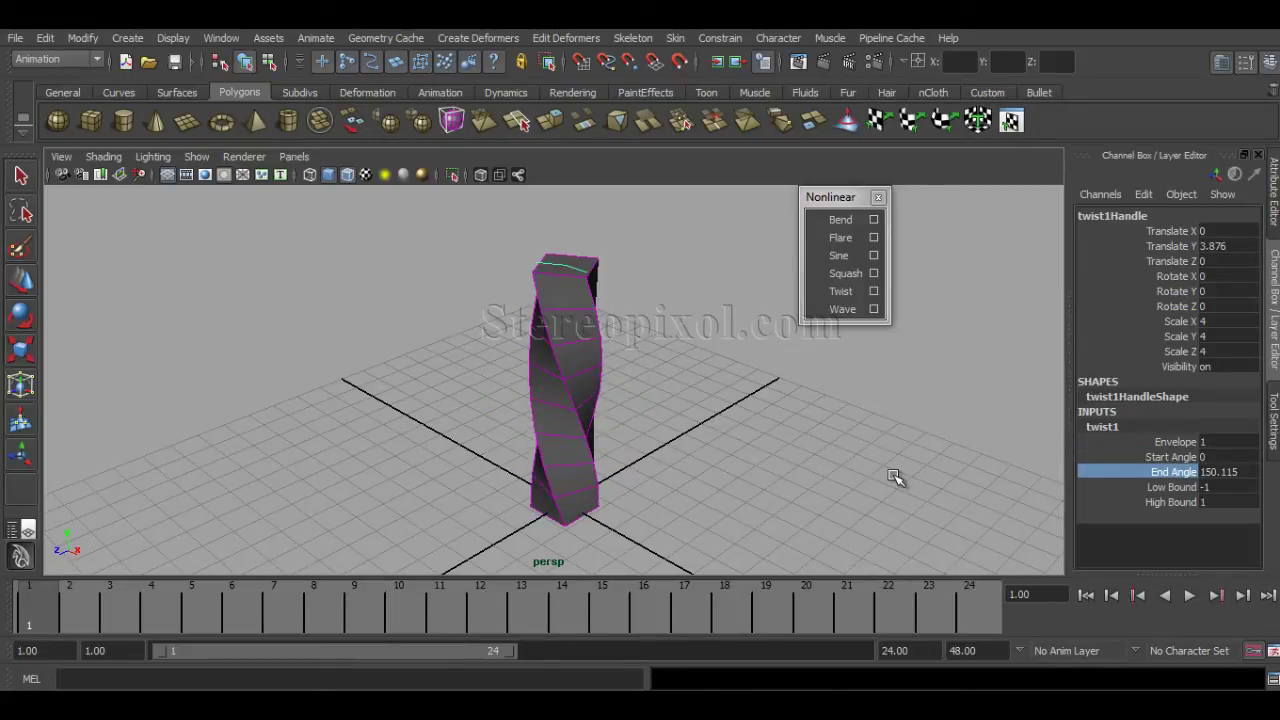
{"action": "key", "text": "ctrl+z"}
Step: Key the untwisted deformer at frame 1, and key it at frame 24 with an End Angle of about 160.4
{"action": "left_click_drag", "start_coordinate": [775, 475], "coordinate": [812, 484], "text": "alt"}
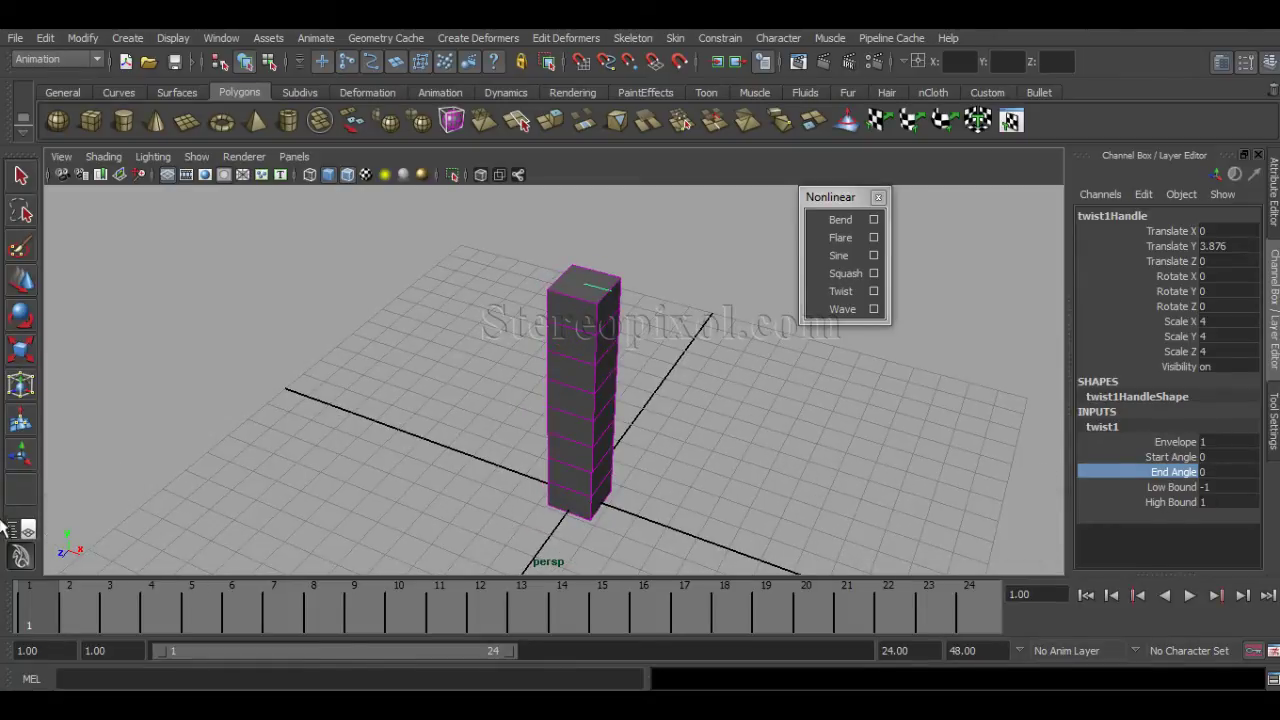
{"action": "key", "text": "s"}
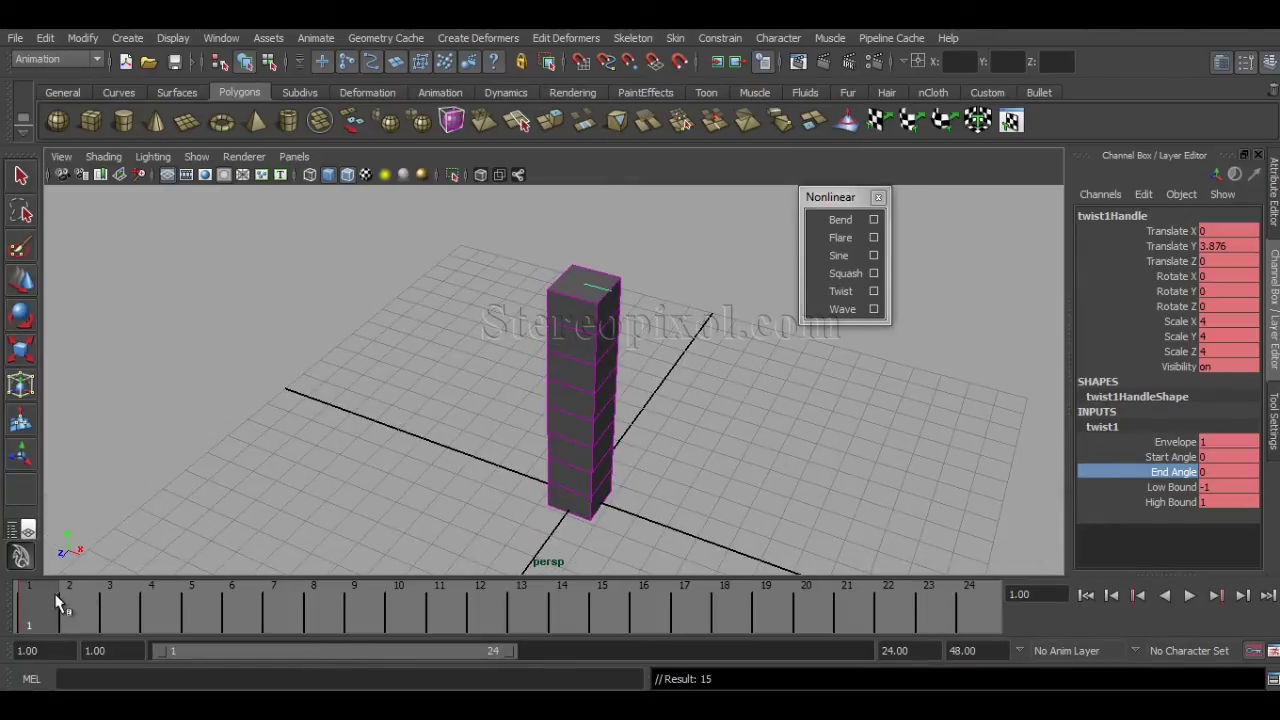
{"action": "left_click_drag", "start_coordinate": [114, 609], "coordinate": [968, 603]}
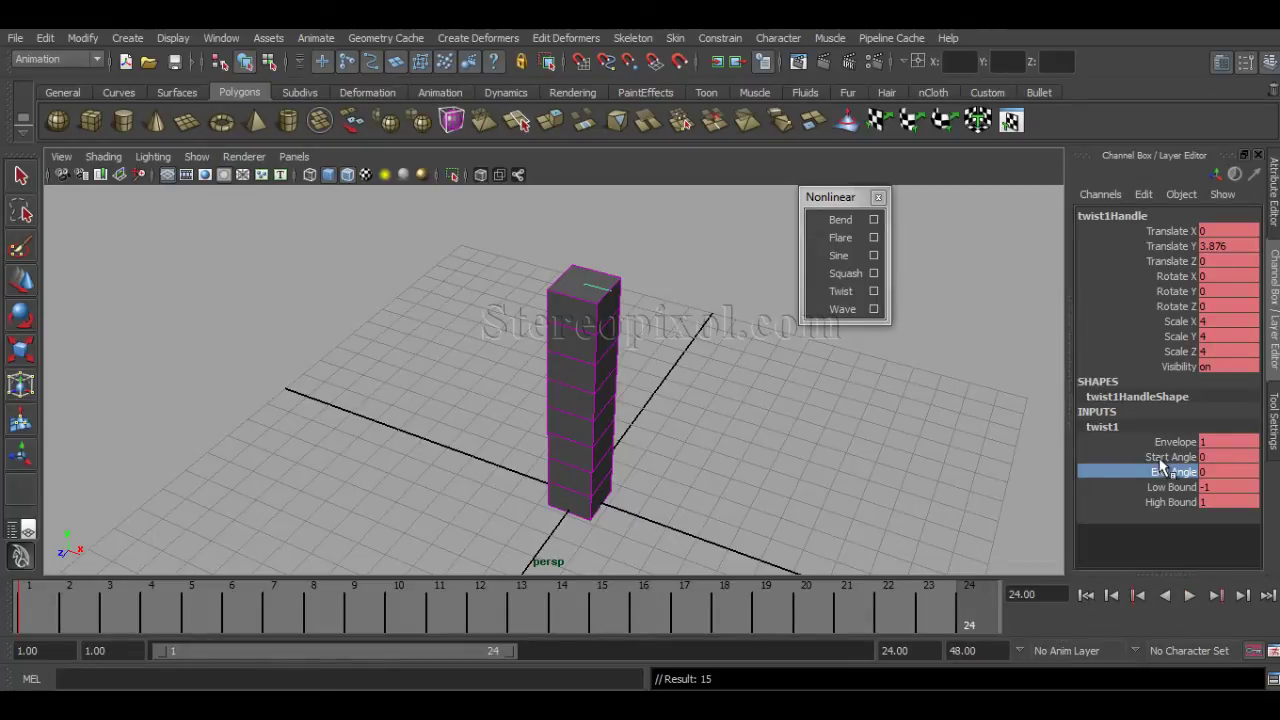
{"action": "middle_click_drag", "start_coordinate": [766, 451], "coordinate": [878, 466]}
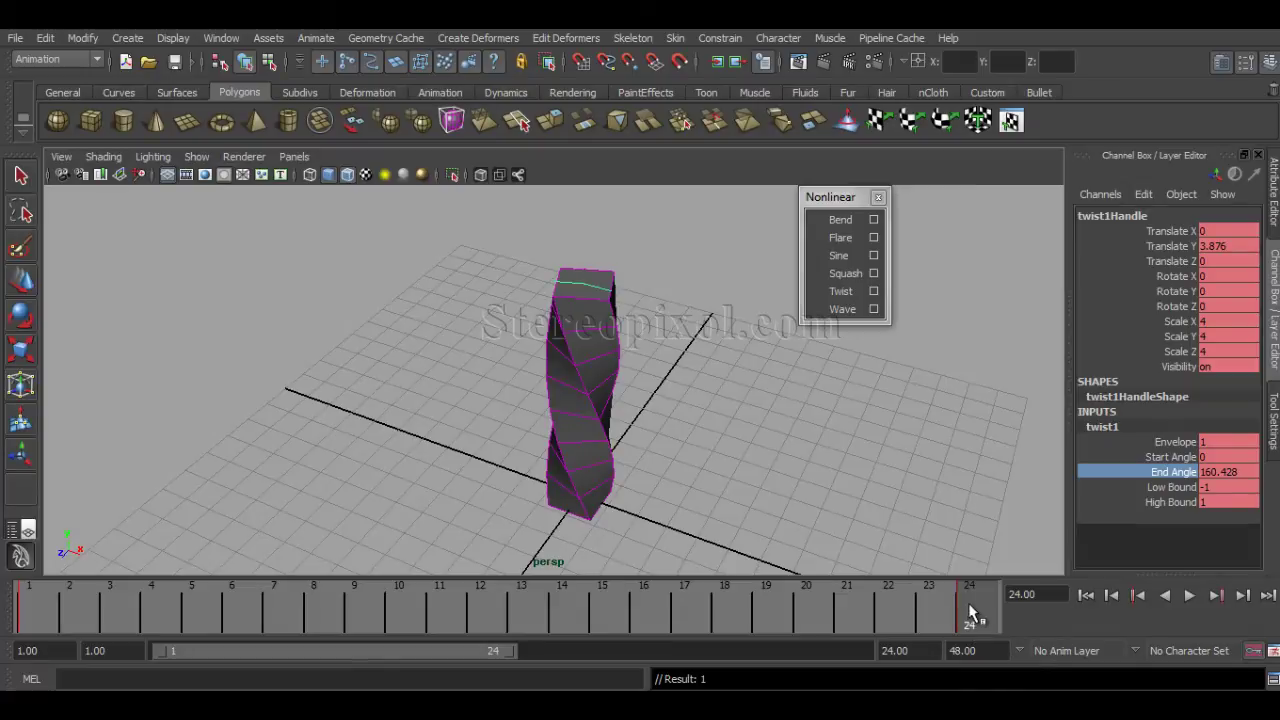
Step: Play back the twist animation and move the key from frame 24 to frame 14
{"action": "key", "text": "alt+v"}
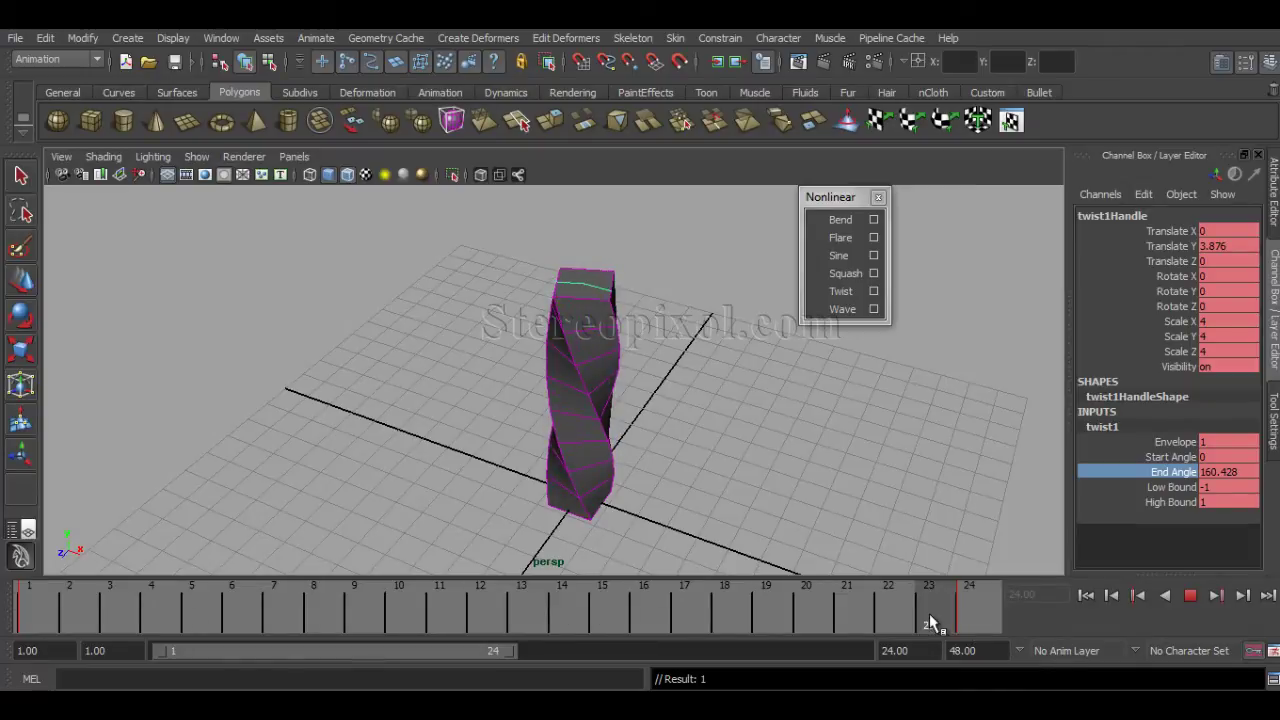
{"action": "left_click", "coordinate": [964, 610]}
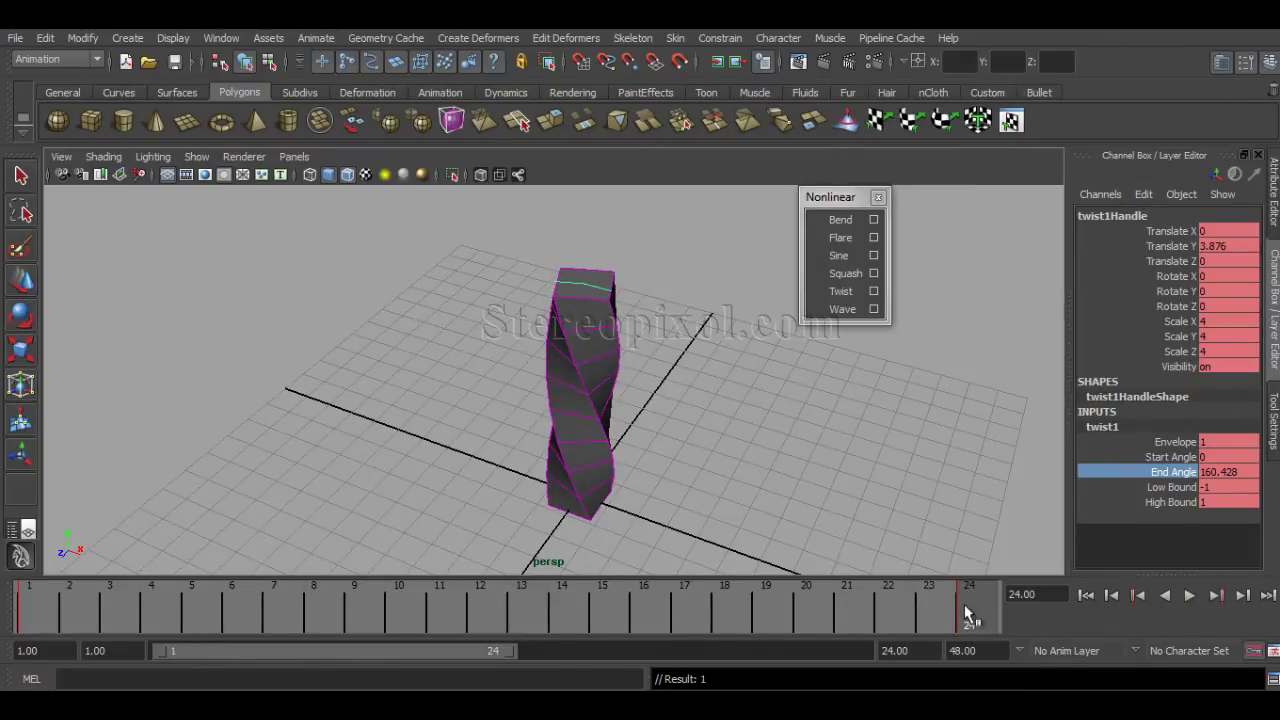
{"action": "left_click_drag", "start_coordinate": [931, 612], "coordinate": [570, 632]}
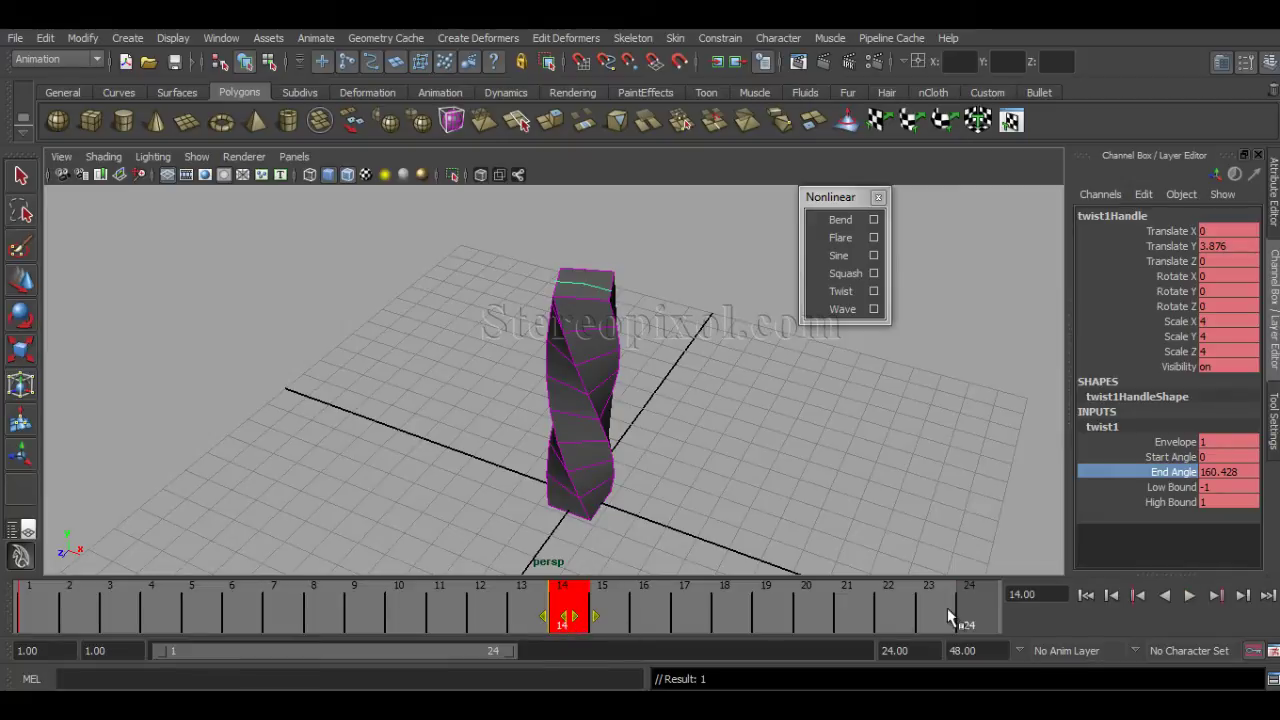
{"action": "left_click", "coordinate": [47, 614]}
Step: At frame 24, set the twist's End Angle to 0 and key it
{"action": "left_click", "coordinate": [980, 593]}
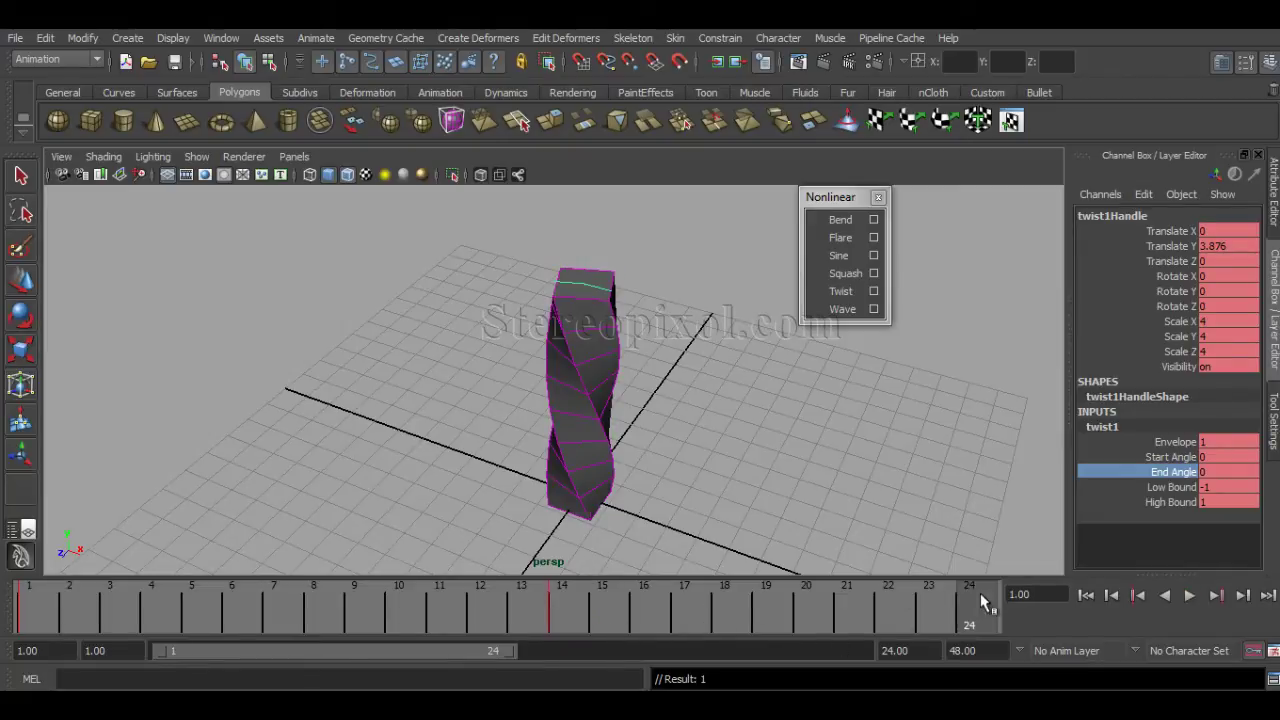
{"action": "left_click", "coordinate": [1216, 470]}
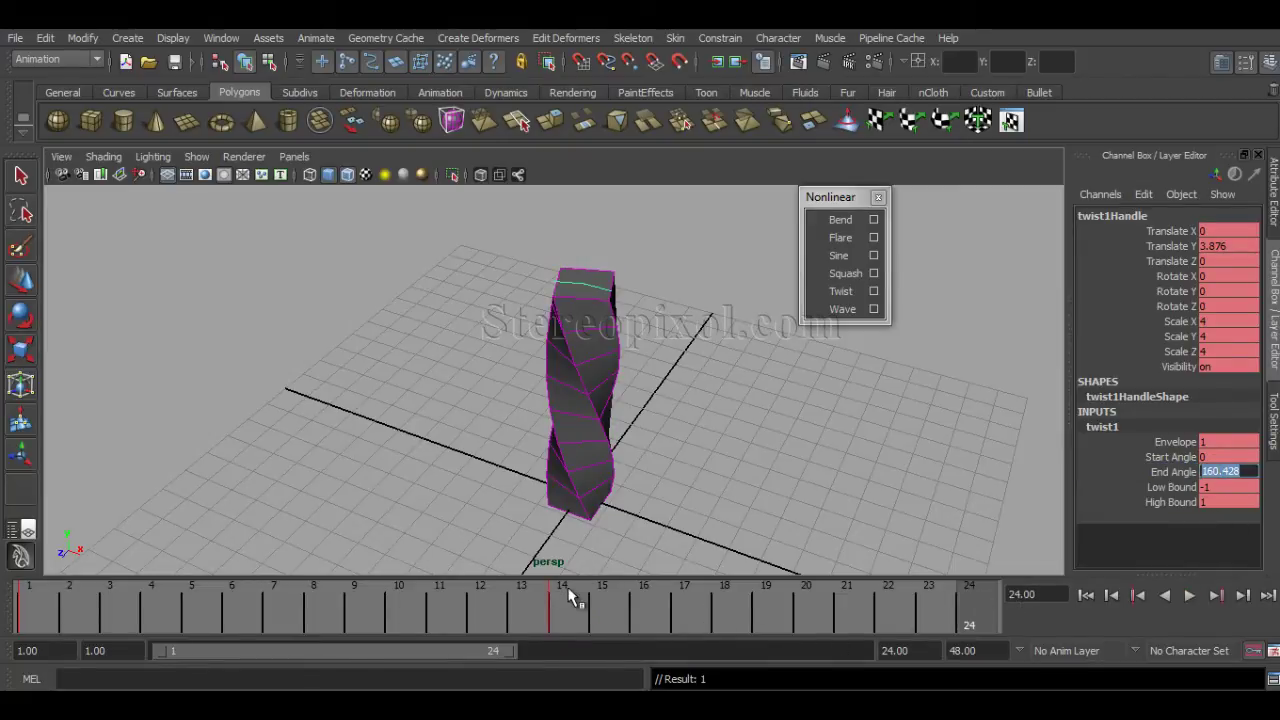
{"action": "key", "text": "alt+v"}
{"action": "type", "text": "0"}
{"action": "key", "text": "Return"}
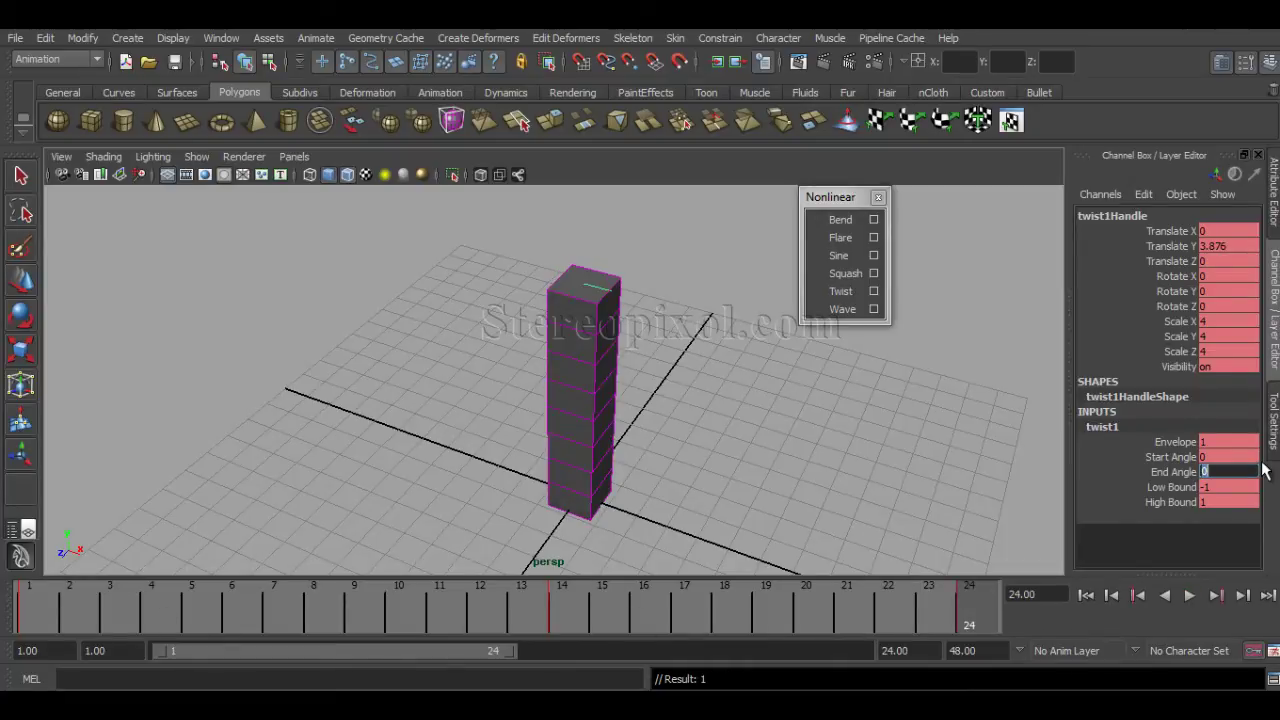
Step: Play back and scrub through the complete twist and untwist animation, ending at frame 1
{"action": "left_click", "coordinate": [948, 591]}
{"action": "key", "text": "alt+v"}
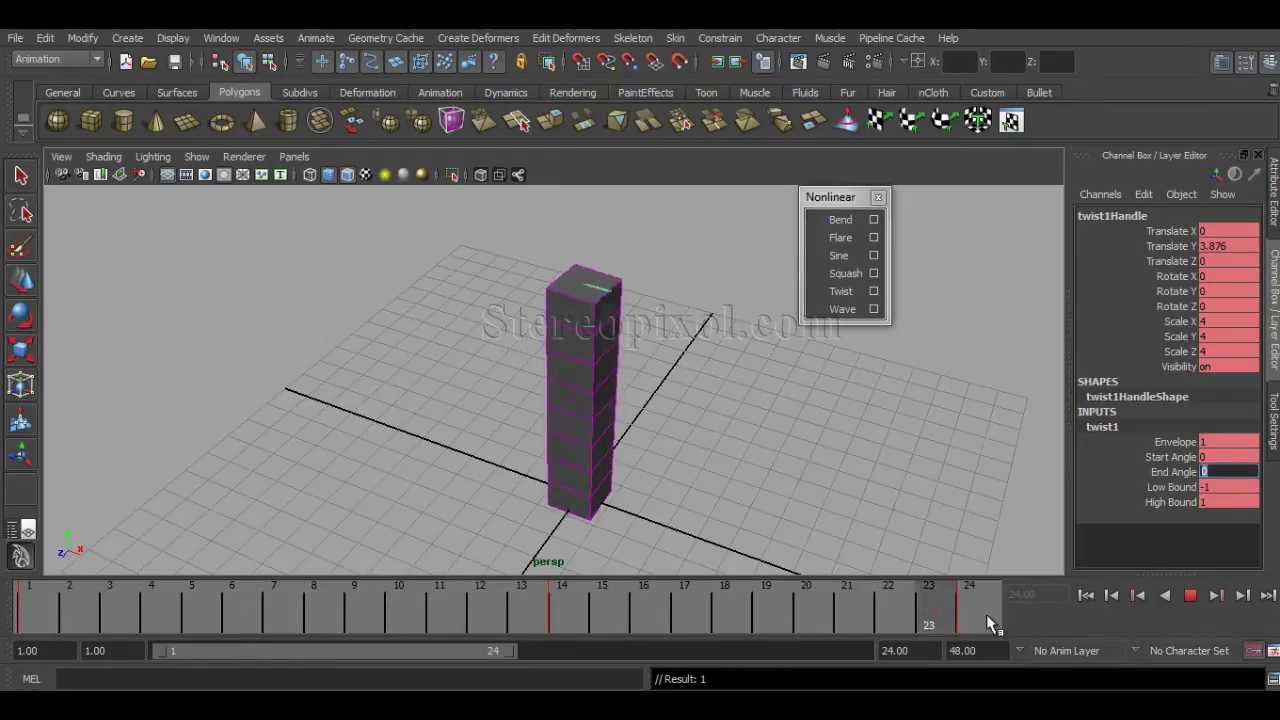
{"action": "left_click_drag", "start_coordinate": [512, 592], "coordinate": [2, 569]}
{"action": "key", "text": "alt+v"}
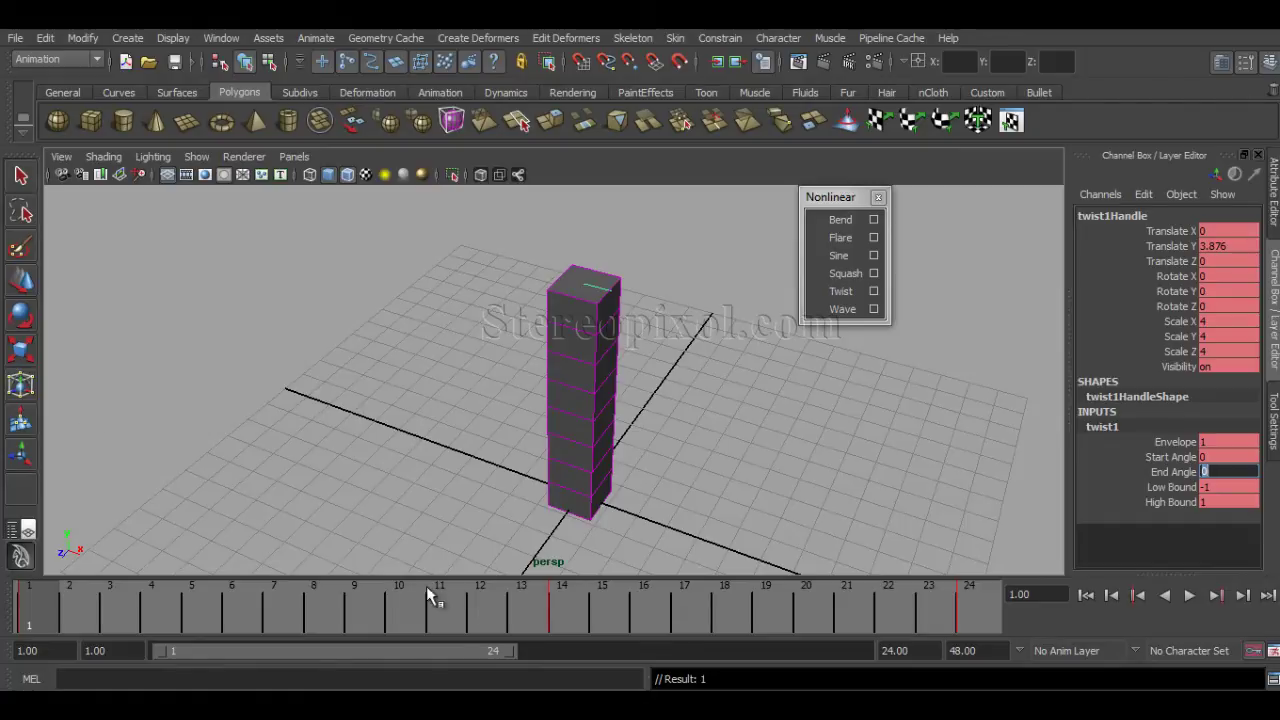
Step: At frame 14, break the connections on the twist's Envelope attribute
{"action": "left_click", "coordinate": [1167, 458]}
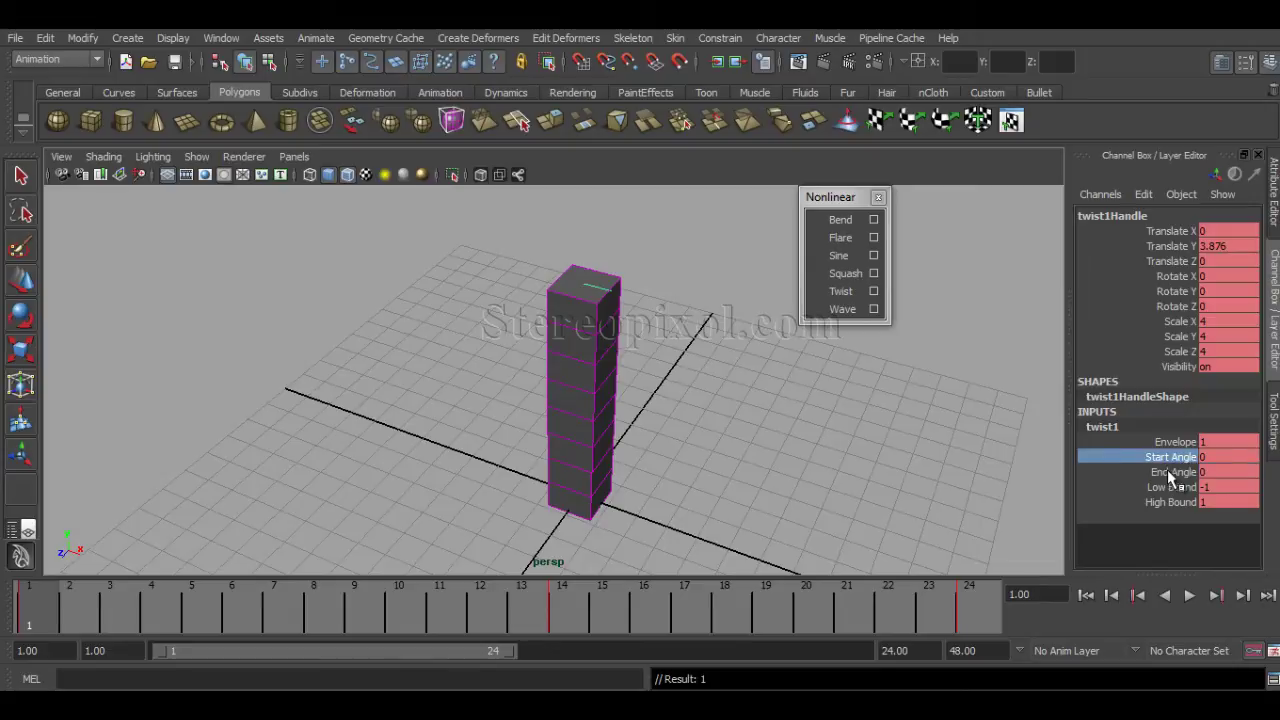
{"action": "left_click", "coordinate": [1167, 472]}
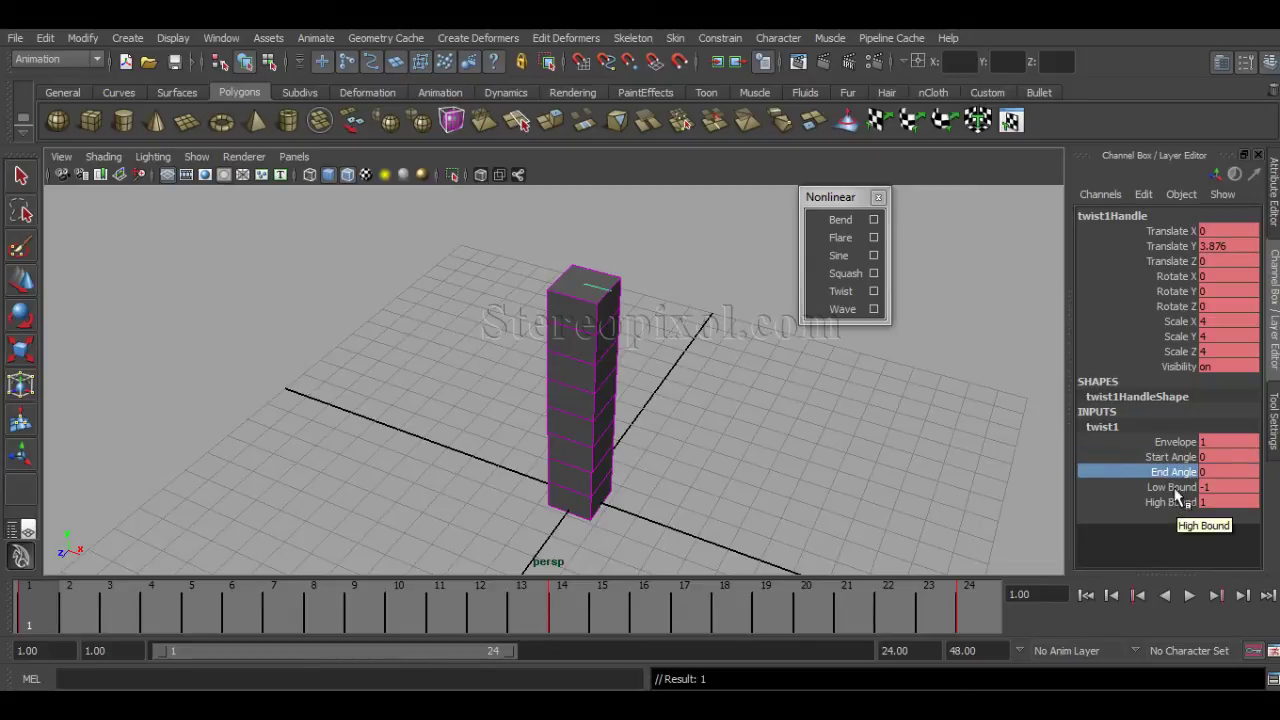
{"action": "left_click", "coordinate": [551, 622]}
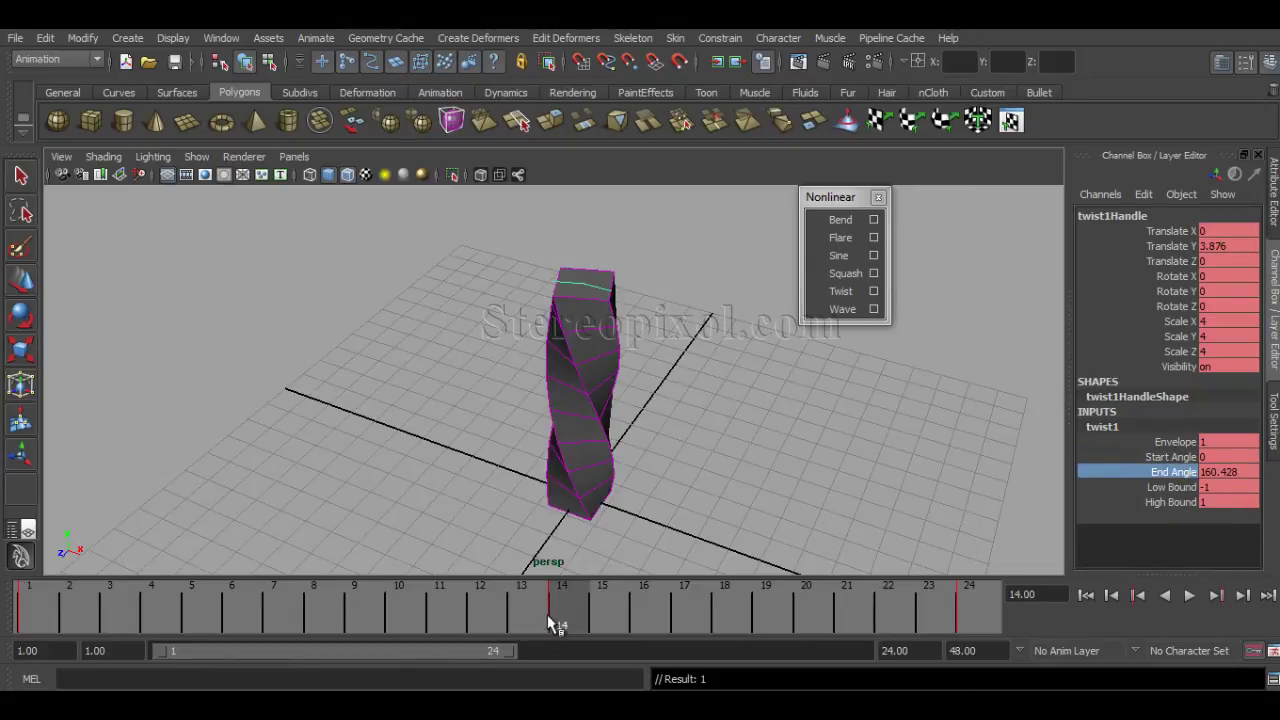
{"action": "left_click", "coordinate": [1172, 442]}
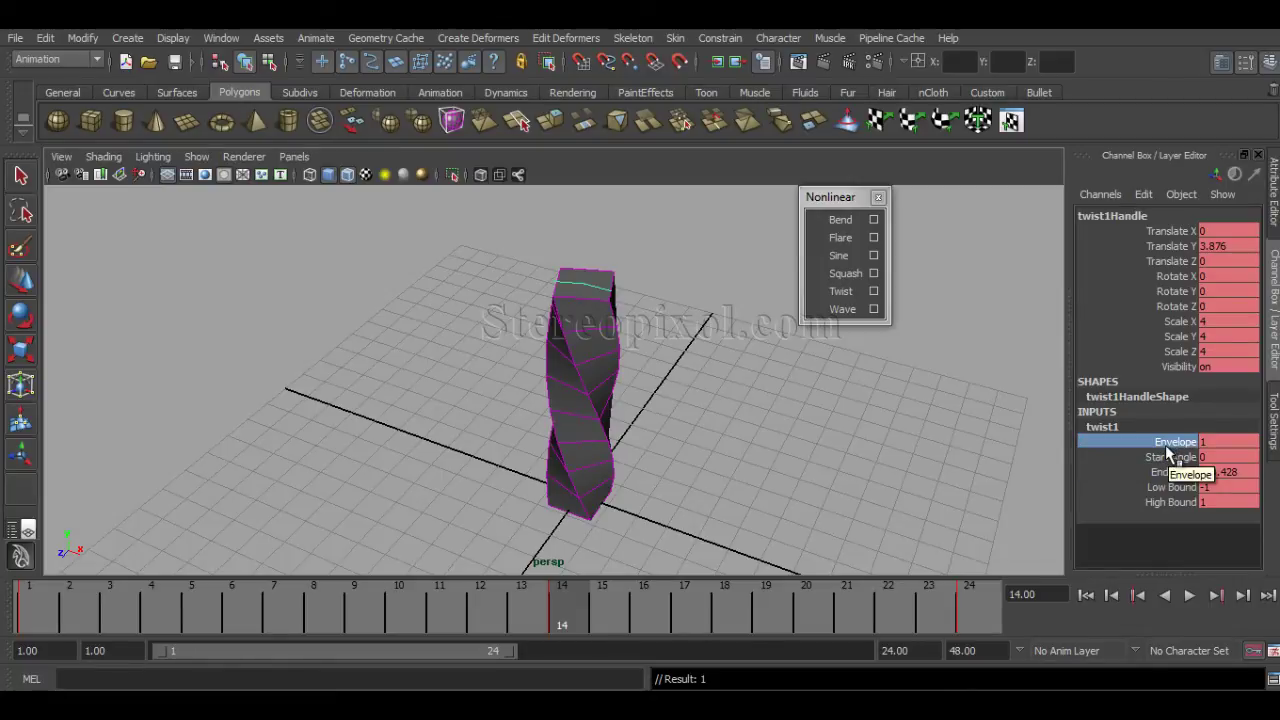
{"action": "right_click", "coordinate": [1167, 451]}
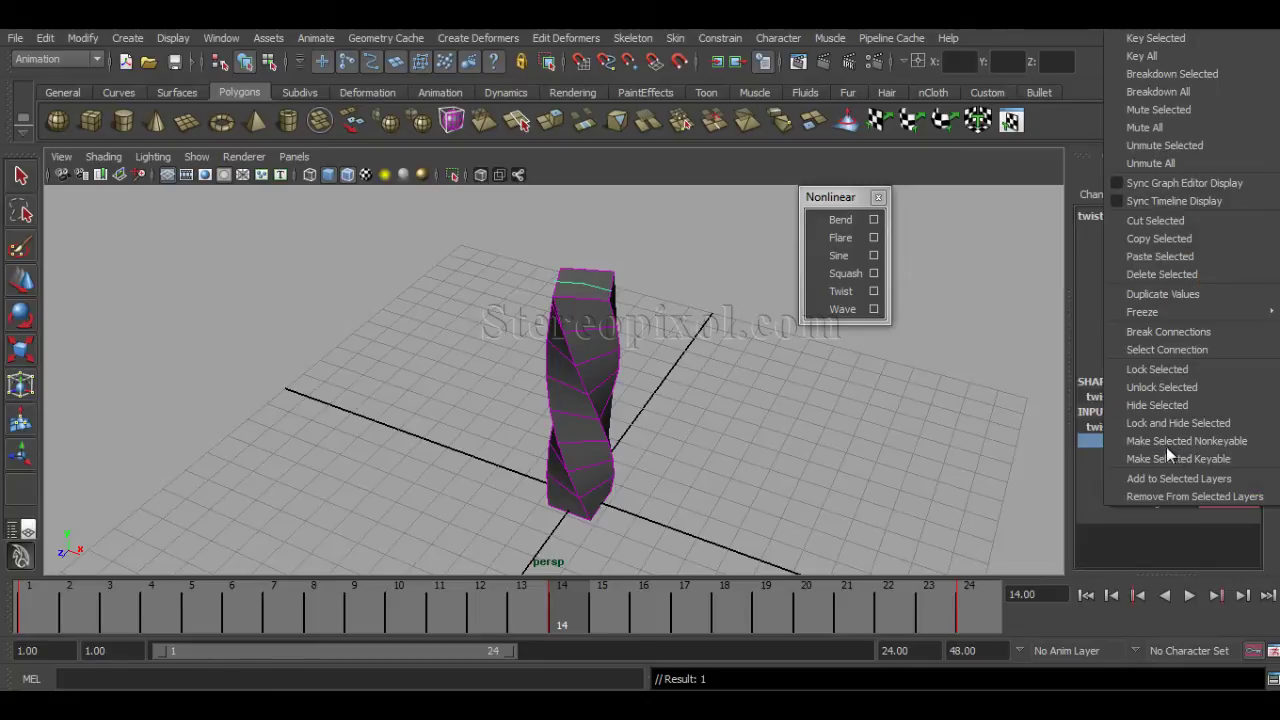
{"action": "left_click", "coordinate": [1196, 344]}
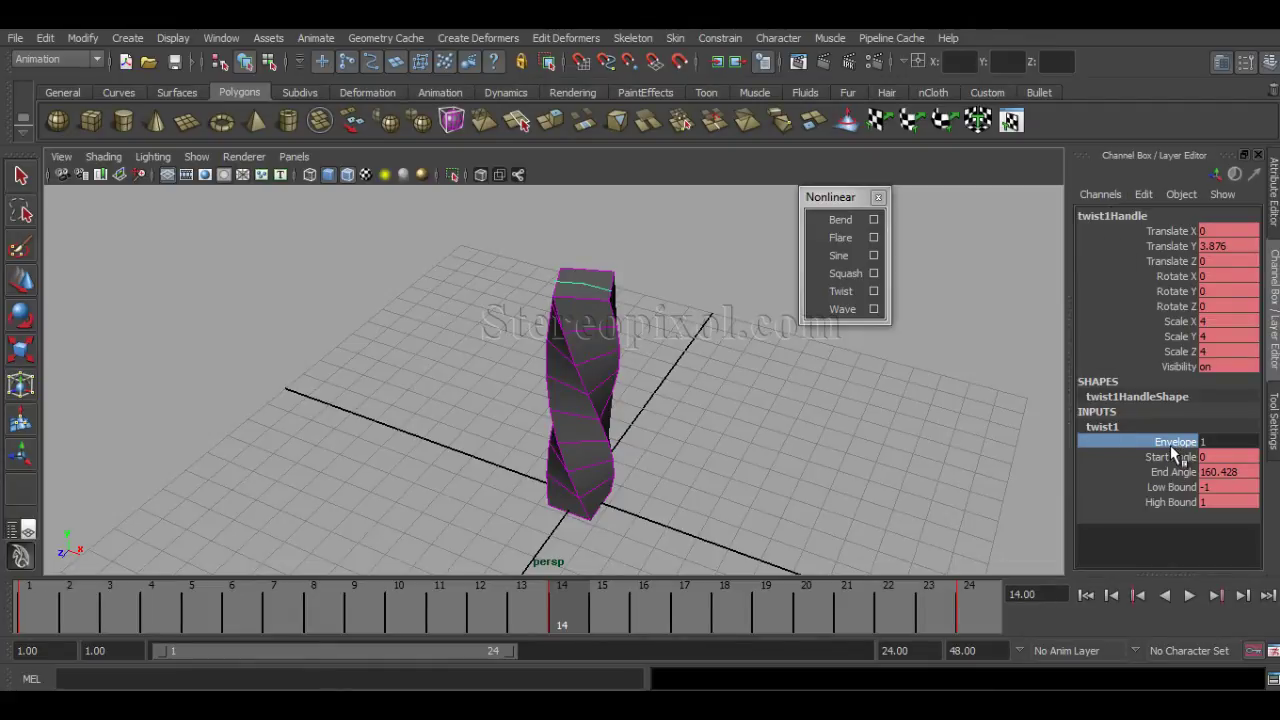
Step: Test an Envelope value of 0.5 by scrubbing the animation up to frame 14, and set the Envelope back to 1
{"action": "mouse_move", "coordinate": [925, 420]}
{"action": "middle_mouse_down"}
{"action": "mouse_move", "coordinate": [911, 413]}
{"action": "mouse_move", "coordinate": [927, 419]}
{"action": "mouse_move", "coordinate": [916, 424]}
{"action": "middle_mouse_up"}
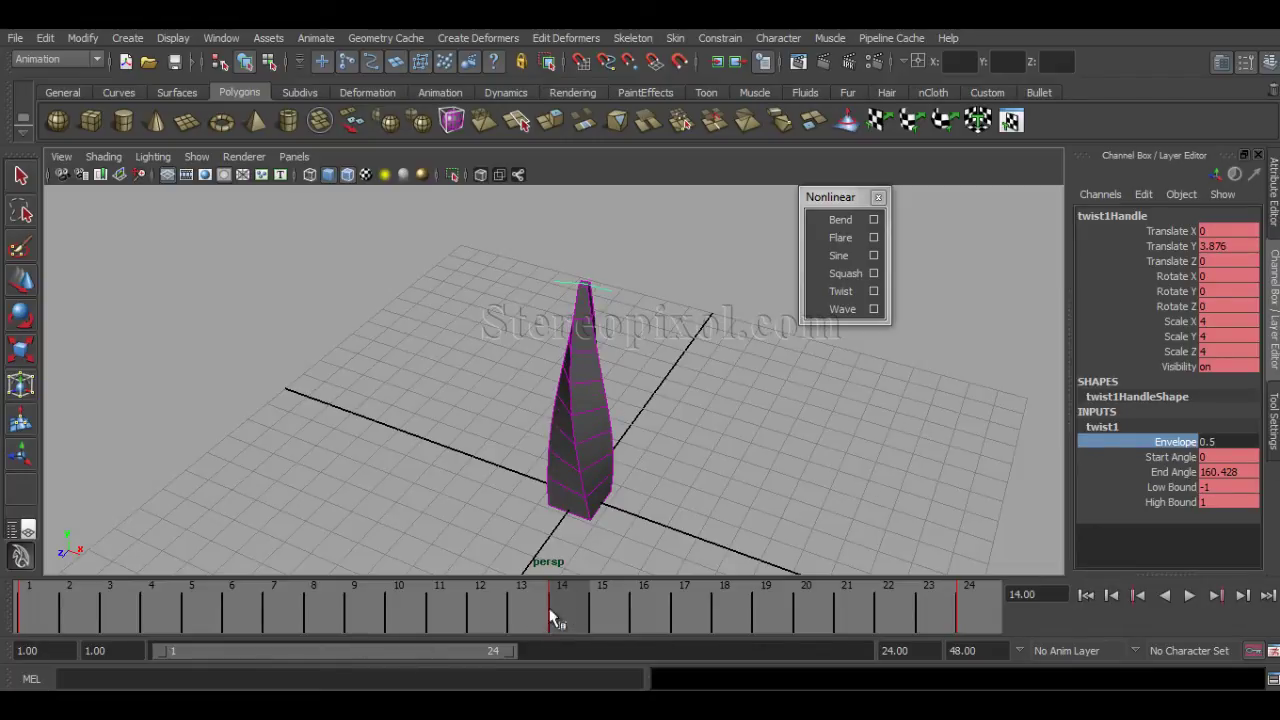
{"action": "key", "text": "alt+v"}
{"action": "mouse_move", "coordinate": [375, 590]}
{"action": "left_mouse_down"}
{"action": "mouse_move", "coordinate": [1057, 596]}
{"action": "mouse_move", "coordinate": [1040, 615]}
{"action": "mouse_move", "coordinate": [51, 594]}
{"action": "mouse_move", "coordinate": [556, 601]}
{"action": "left_mouse_up"}
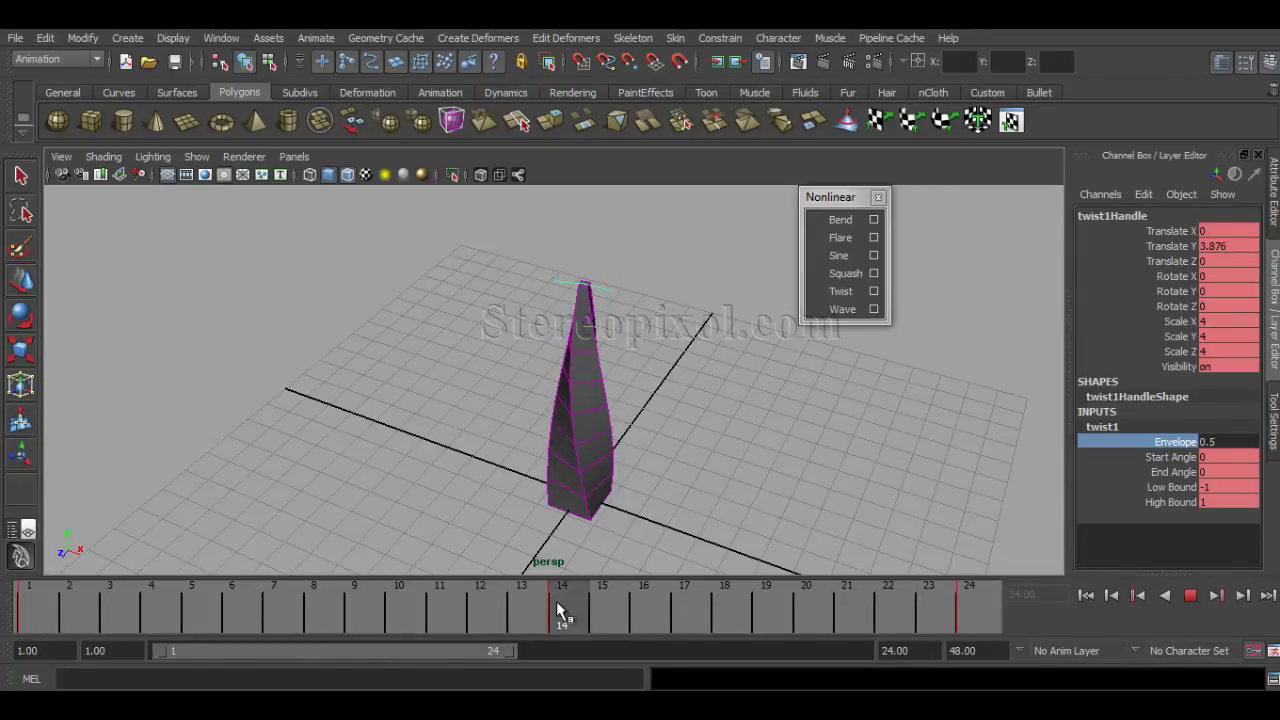
{"action": "left_click_drag", "start_coordinate": [685, 460], "coordinate": [634, 450], "text": "alt"}
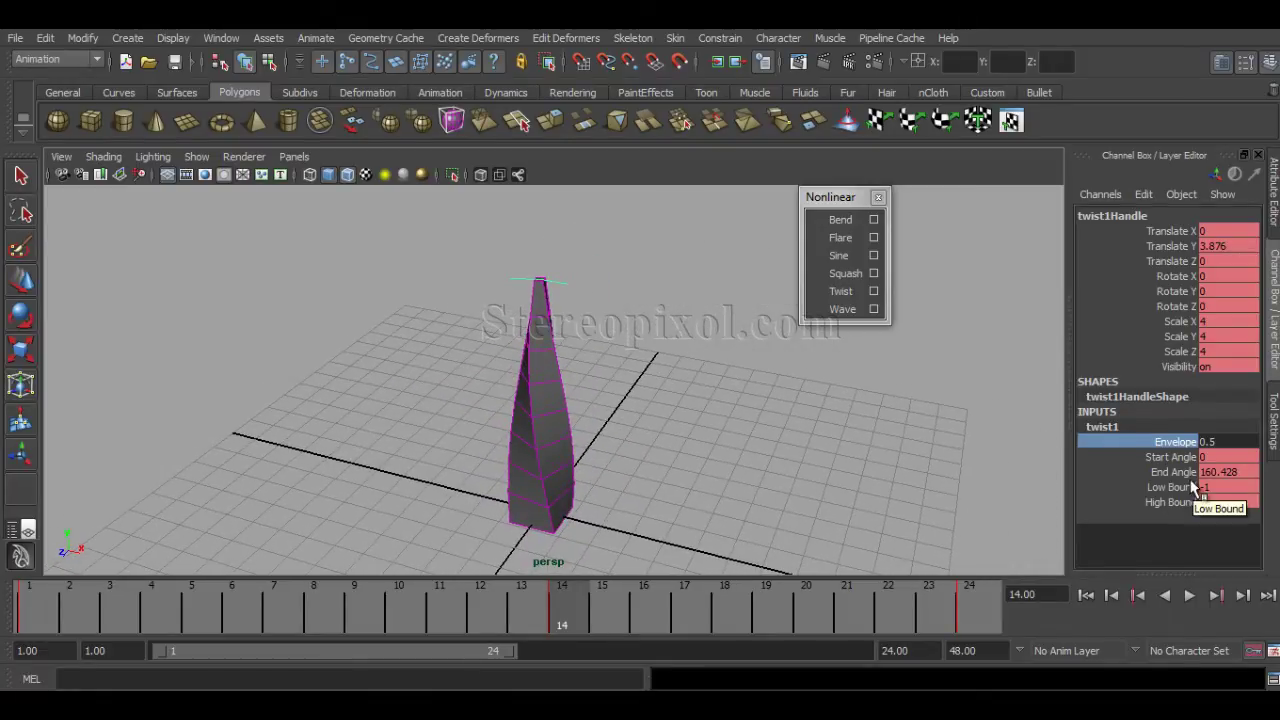
{"action": "left_click", "coordinate": [1222, 441]}
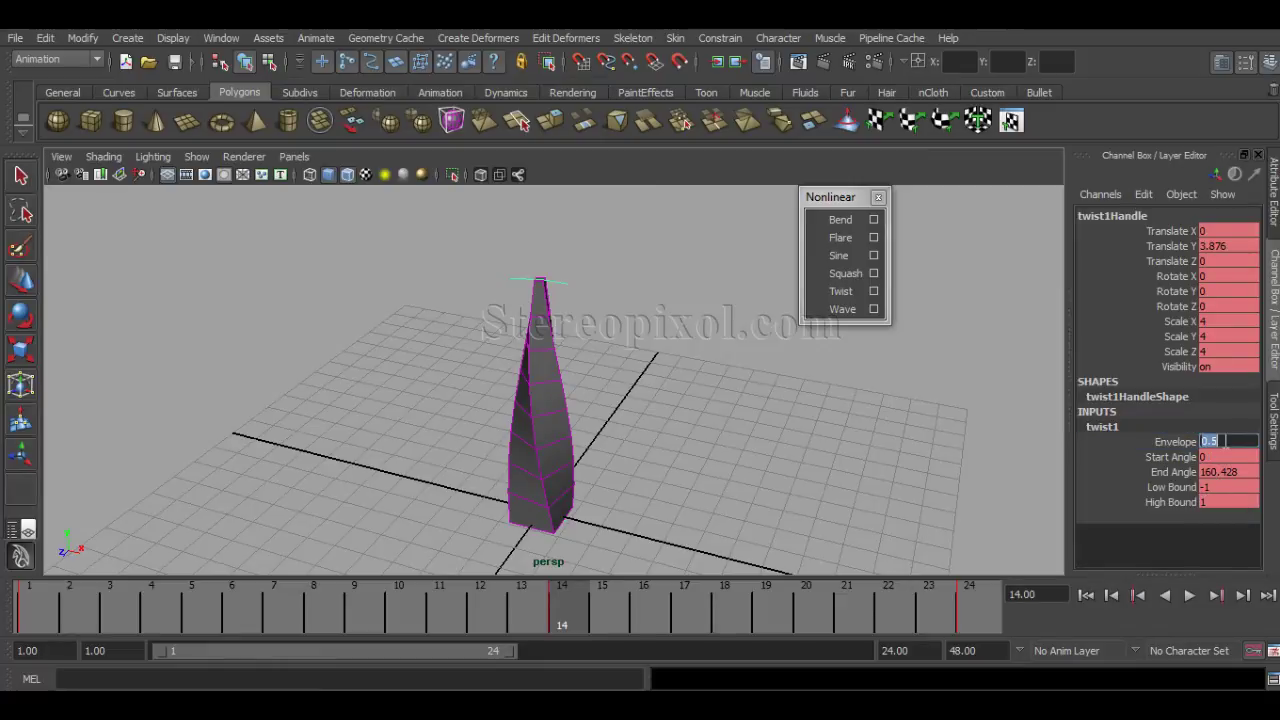
{"action": "type", "text": "1"}
{"action": "key", "text": "Return"}
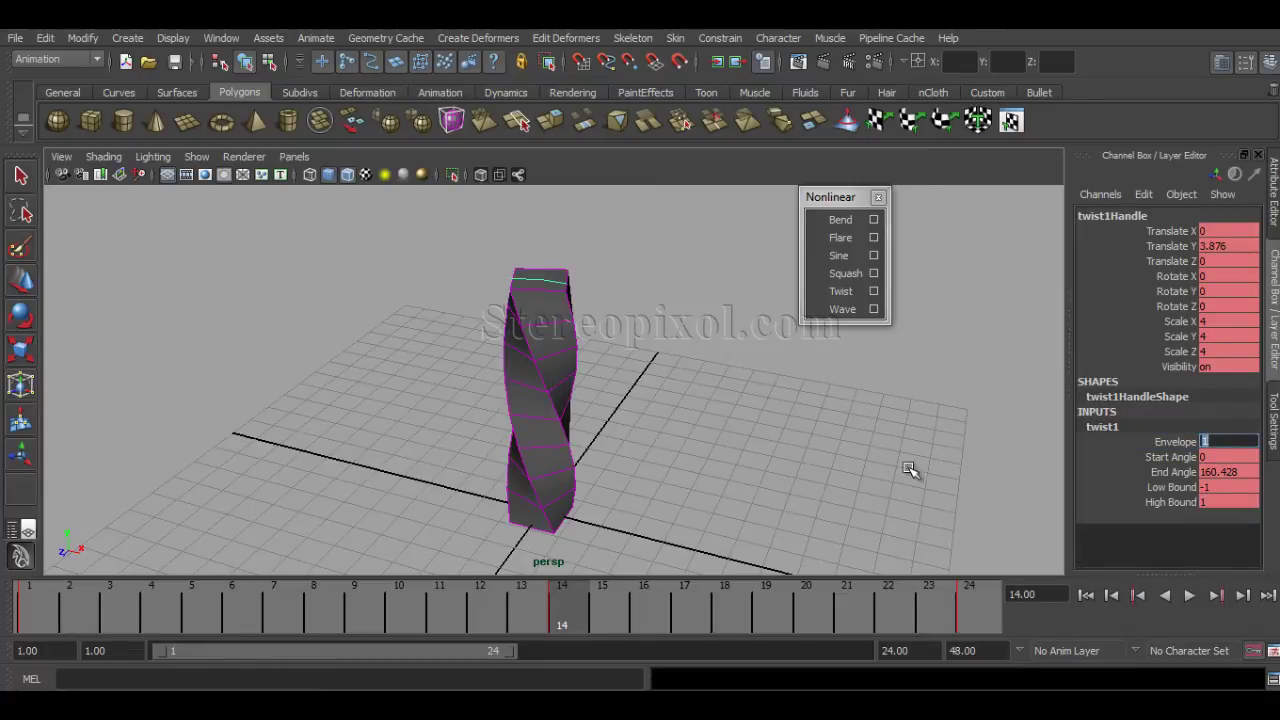
Step: Lower the twist's Low Bound to -10 and break that attribute's connections
{"action": "left_click", "coordinate": [1164, 489]}
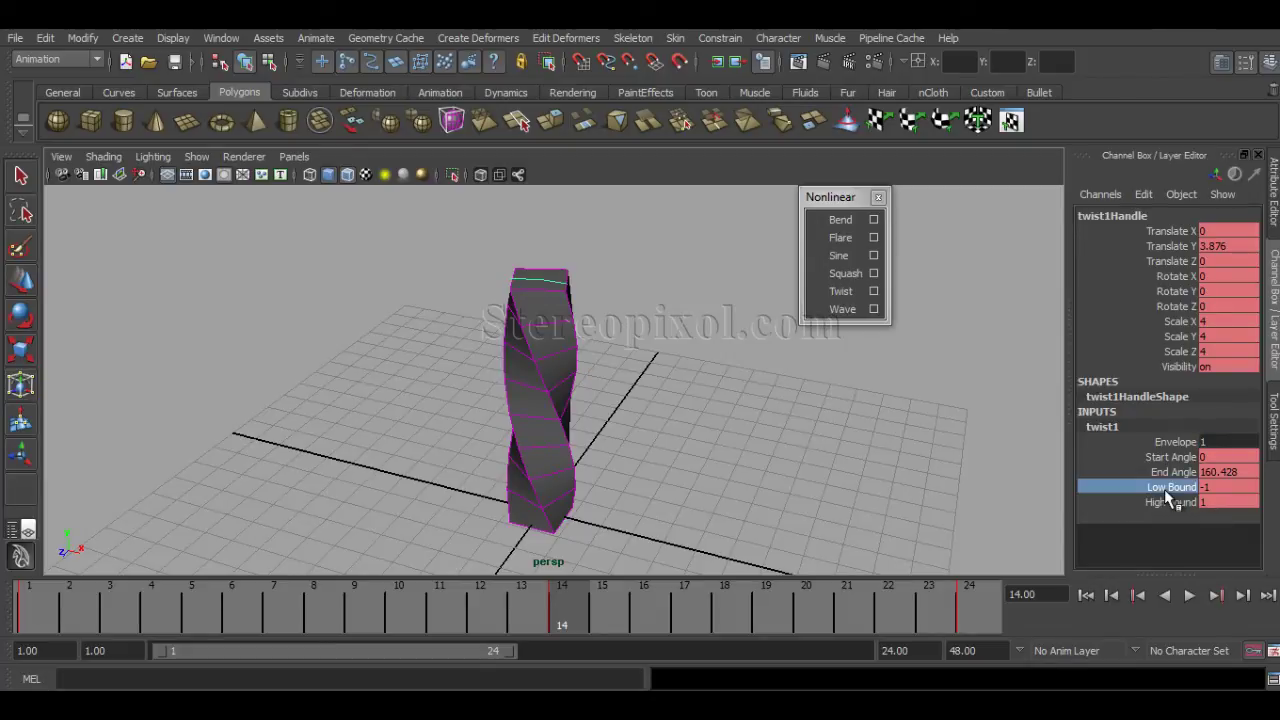
{"action": "middle_click_drag", "start_coordinate": [659, 380], "coordinate": [544, 390]}
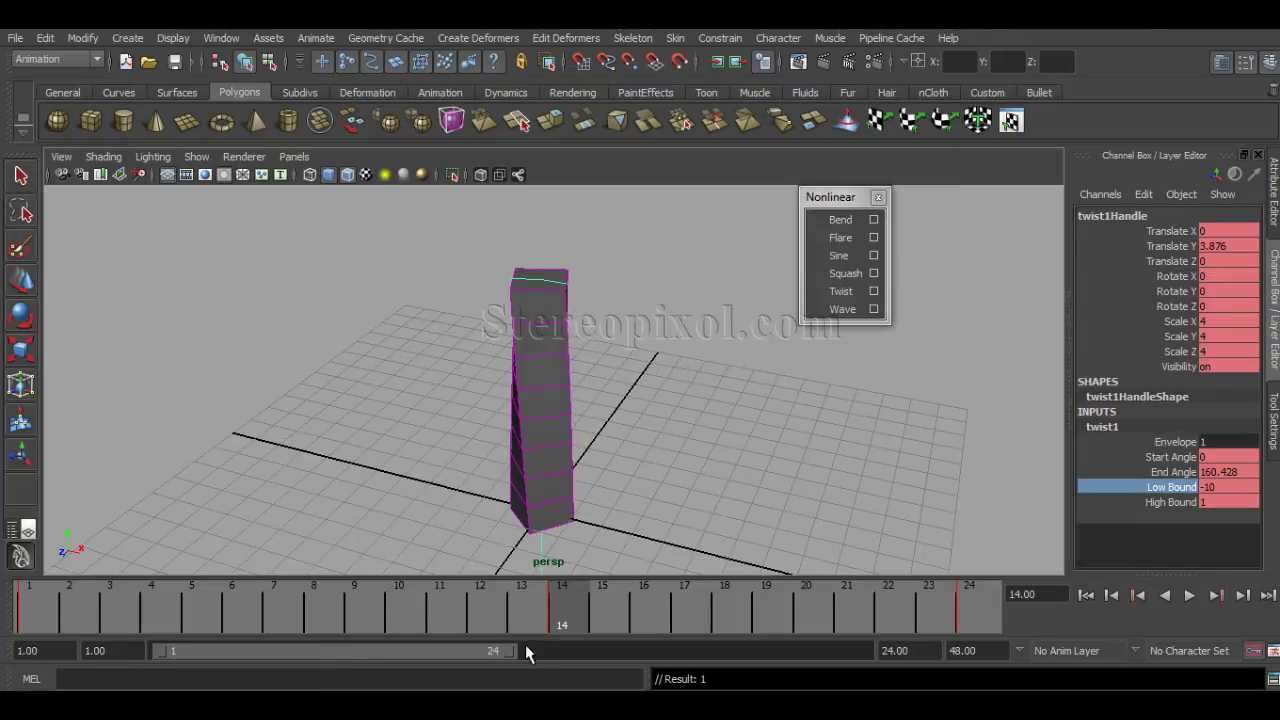
{"action": "right_click", "coordinate": [1180, 492]}
{"action": "left_click", "coordinate": [1186, 333]}
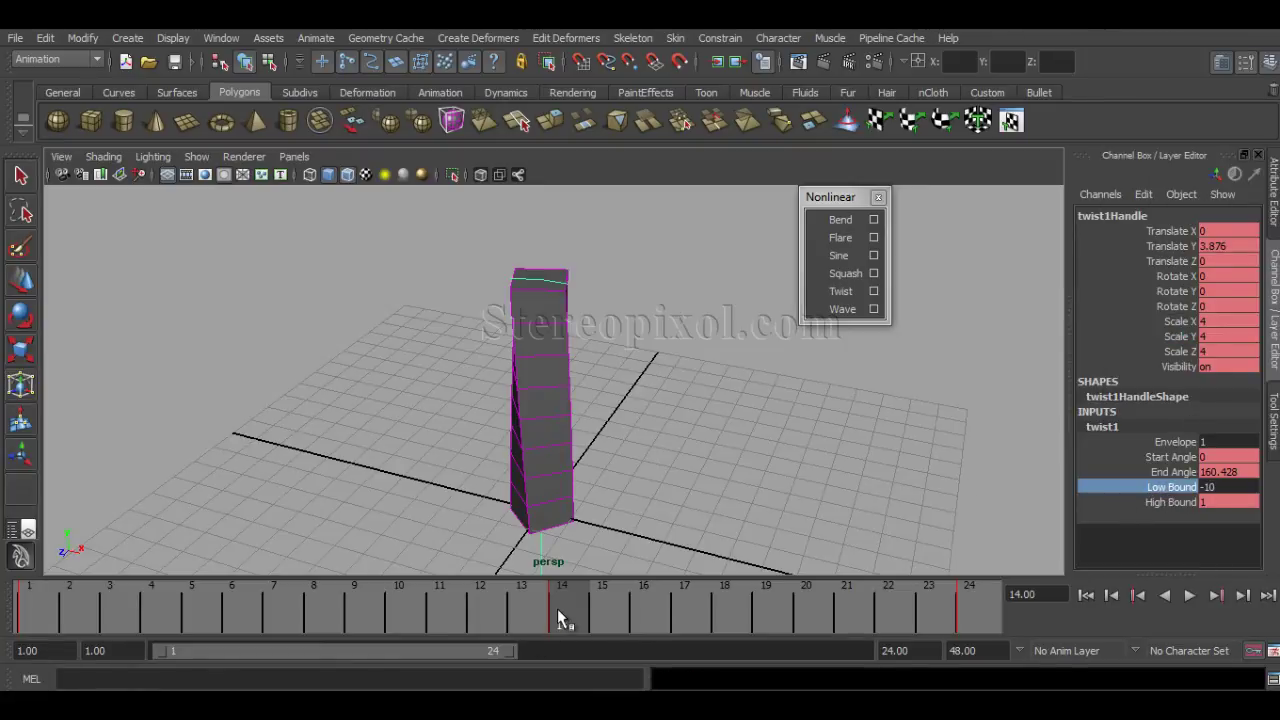
Step: Scrub the animation up to frame 14 to examine how the lowered Low Bound affects the twist
{"action": "key", "text": "alt+v"}
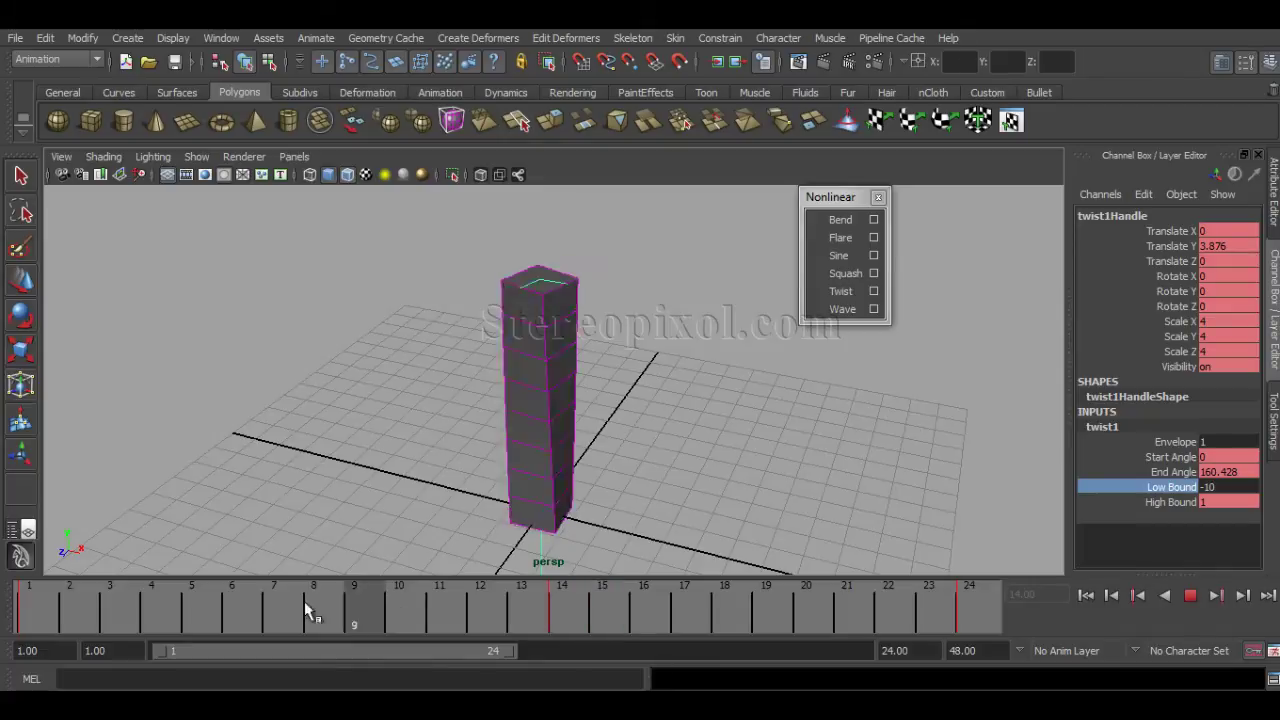
{"action": "mouse_move", "coordinate": [410, 585]}
{"action": "left_mouse_down"}
{"action": "mouse_move", "coordinate": [546, 588]}
{"action": "mouse_move", "coordinate": [286, 600]}
{"action": "mouse_move", "coordinate": [563, 598]}
{"action": "left_mouse_up"}
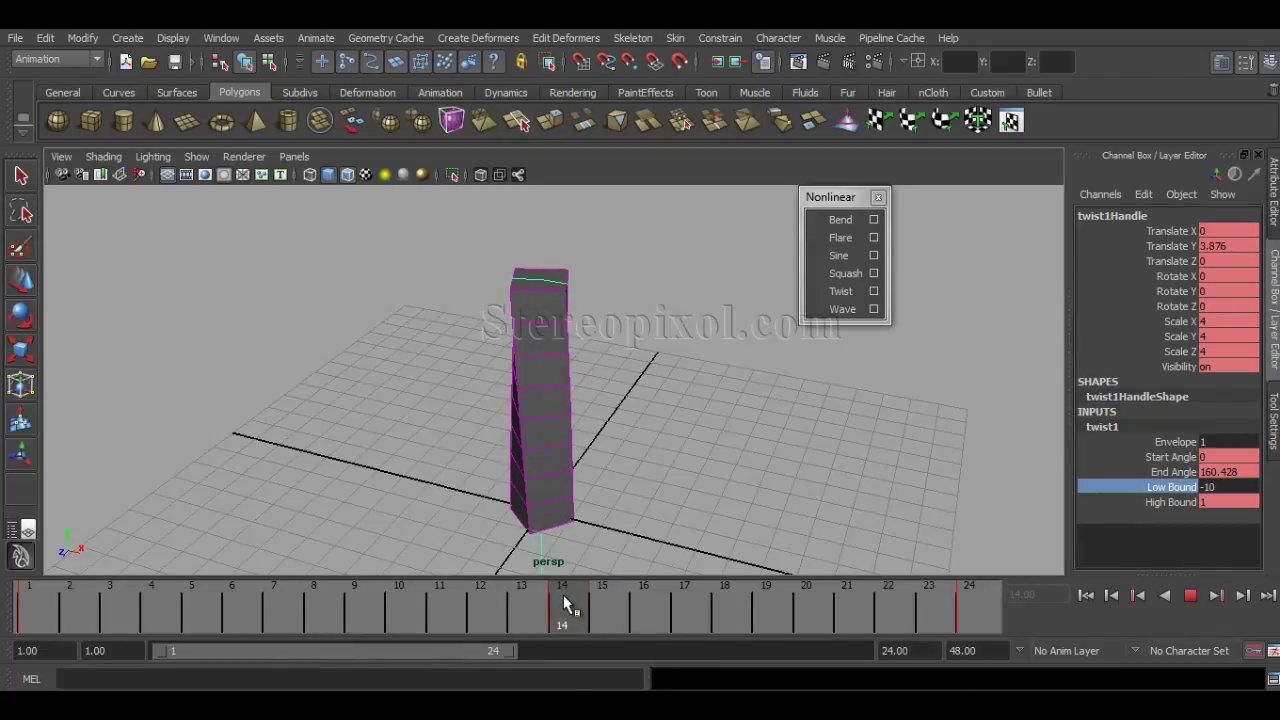
{"action": "key", "text": "alt+v"}
Step: Delete all of the twist handle's keys from frame 1 to 24 and scrub back to frame 1
{"action": "key", "text": "alt+shift+v"}
{"action": "double_click", "coordinate": [975, 621]}
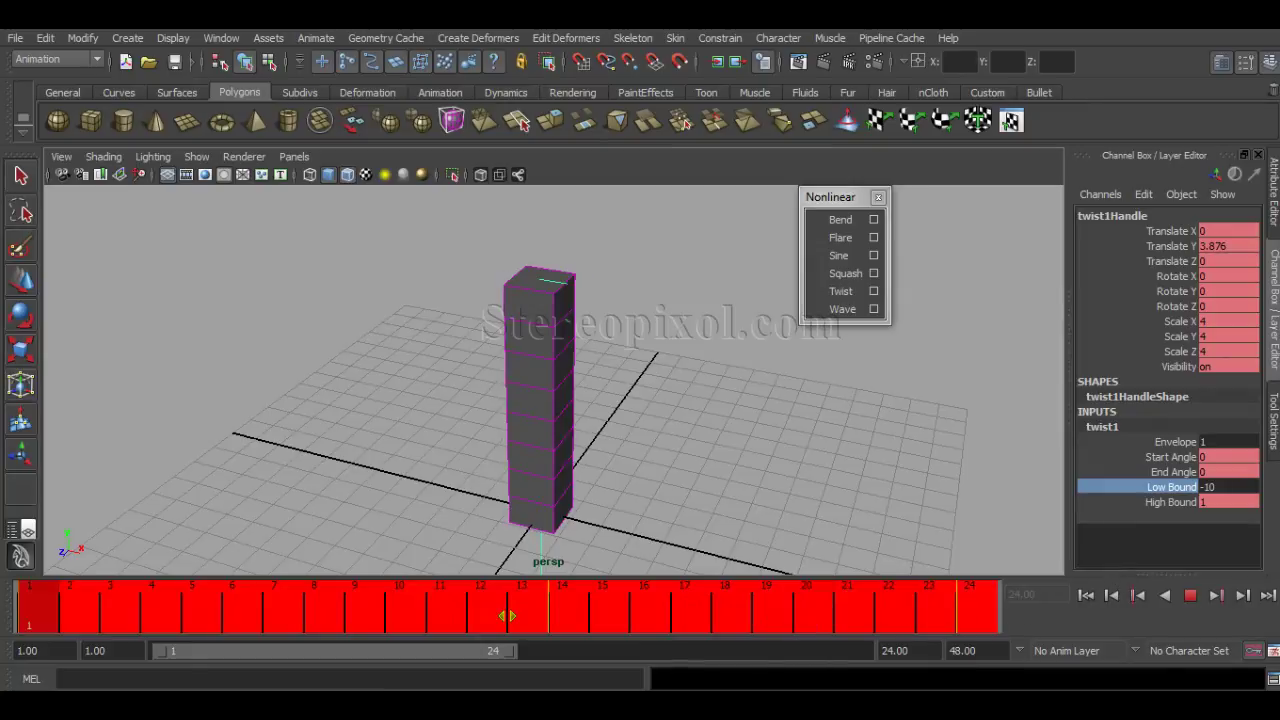
{"action": "right_click", "coordinate": [757, 628]}
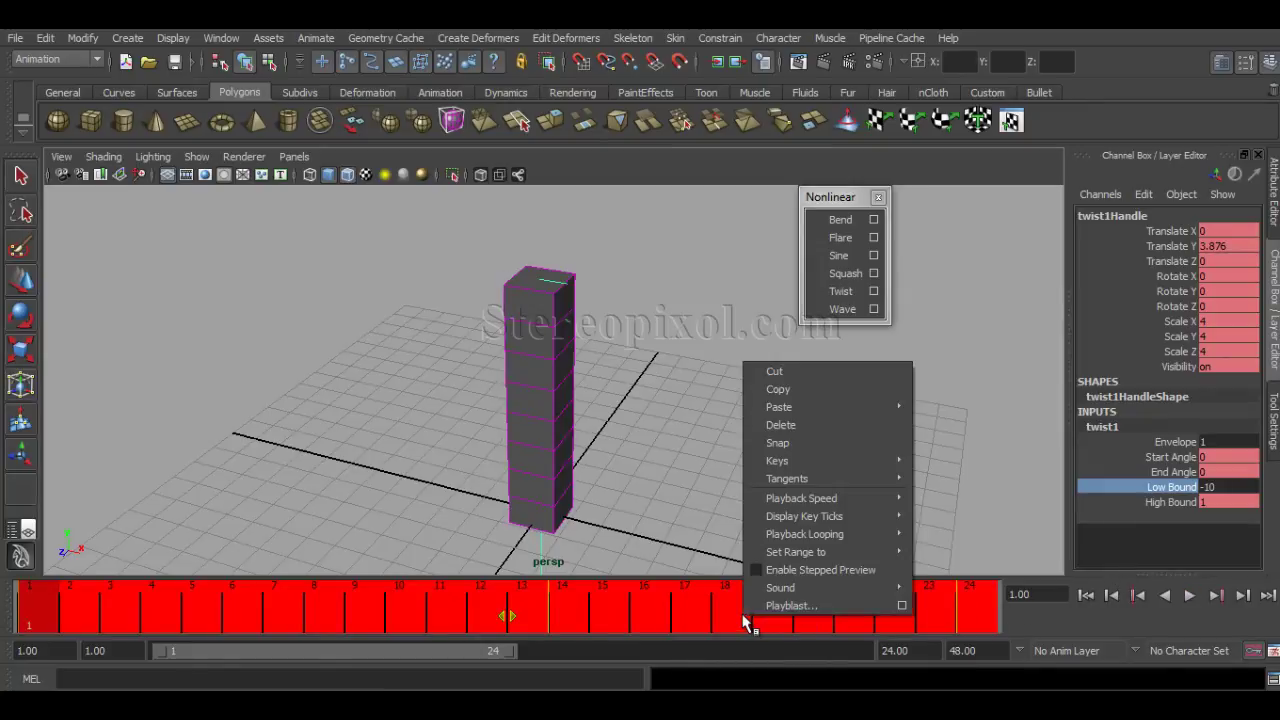
{"action": "left_click", "coordinate": [818, 424]}
{"action": "key", "text": "alt+v"}
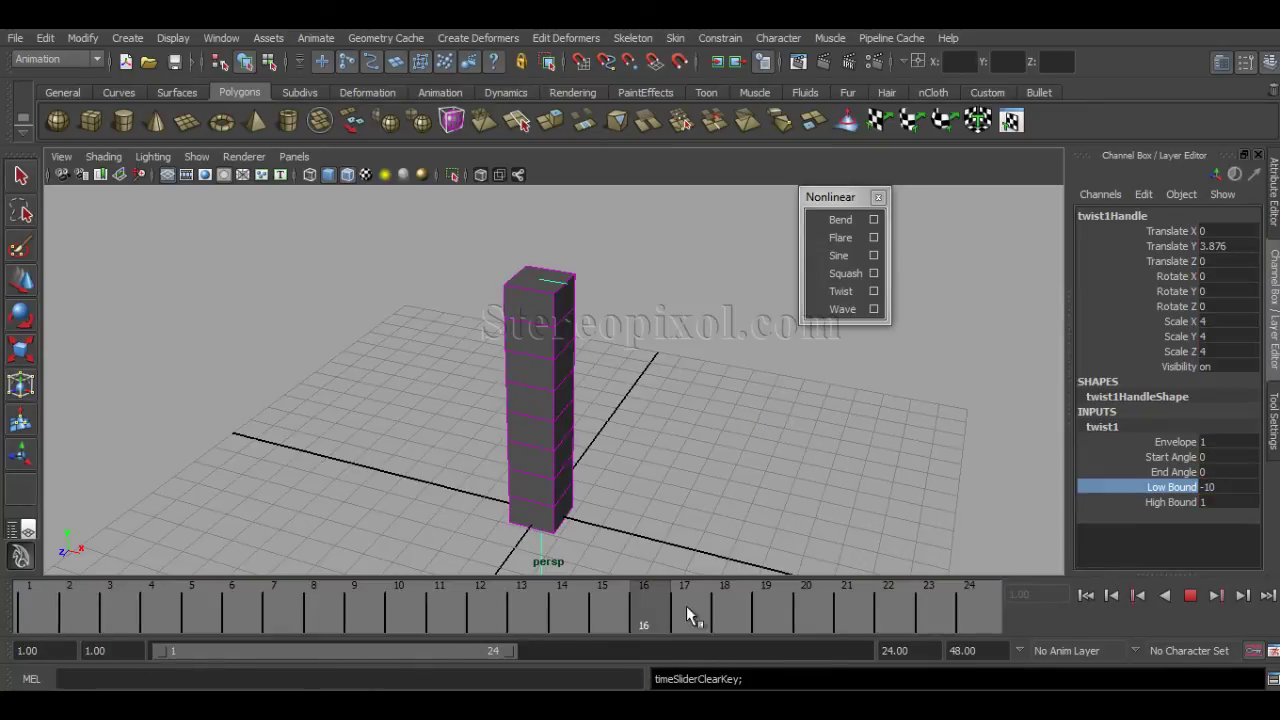
{"action": "left_click_drag", "start_coordinate": [735, 625], "coordinate": [5, 625]}
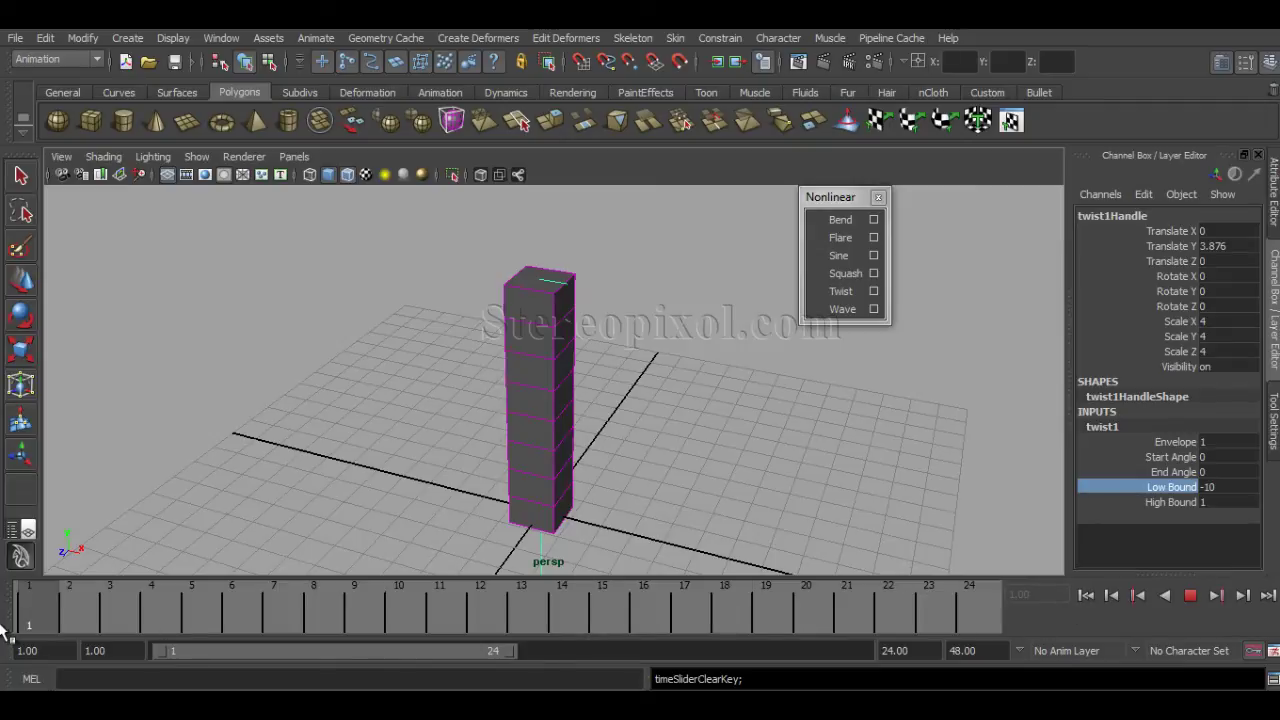
Step: Raise the twist's Start Angle to about 497.3 at frame 1 and scrub through the timeline
{"action": "left_click", "coordinate": [1171, 456]}
{"action": "middle_click_drag", "start_coordinate": [837, 461], "coordinate": [1000, 416]}
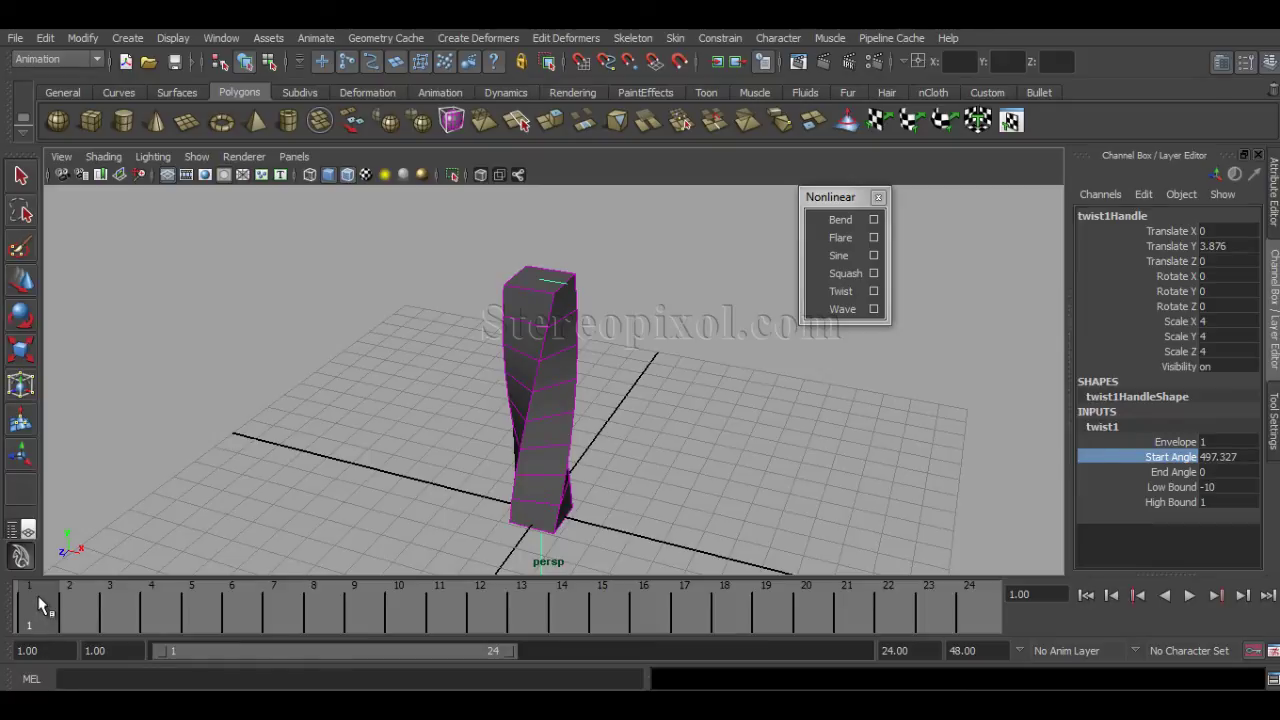
{"action": "key", "text": "alt+v"}
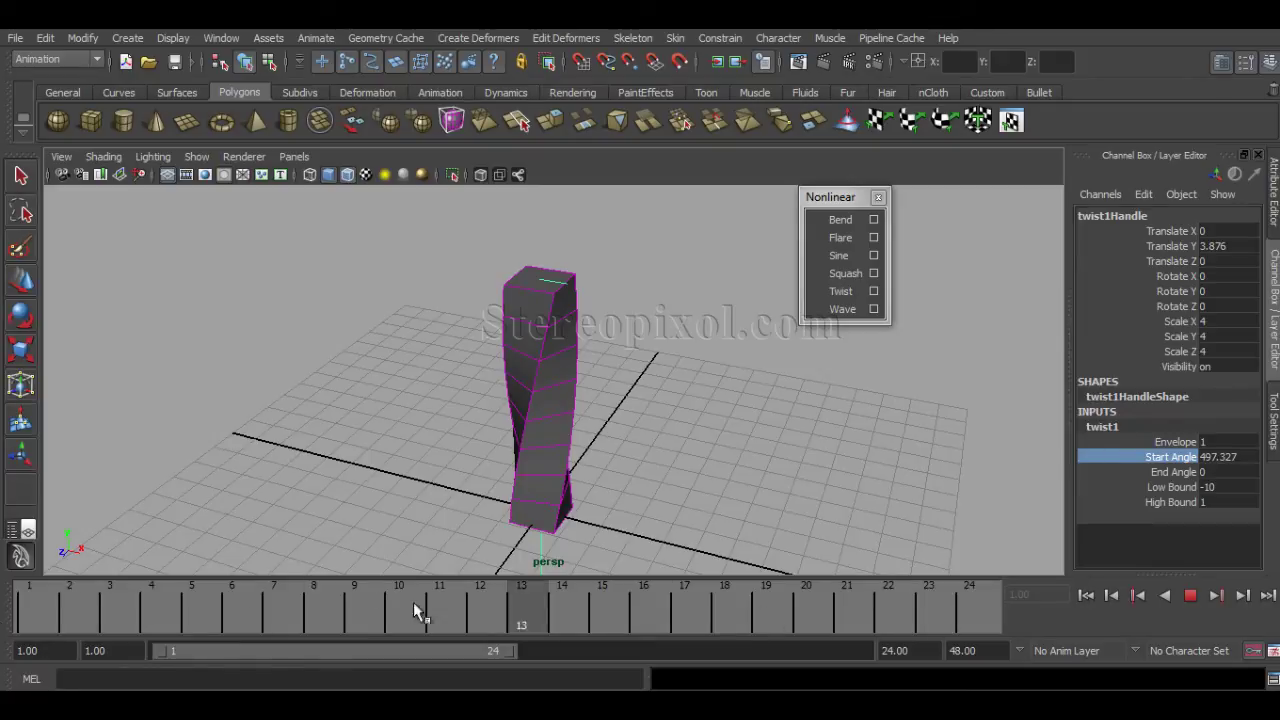
{"action": "key", "text": "alt+v"}
Step: Undo the Start Angle change and the deletion of the keys
{"action": "key", "text": "z"}
{"action": "key", "text": "z"}
{"action": "key", "text": "s"}
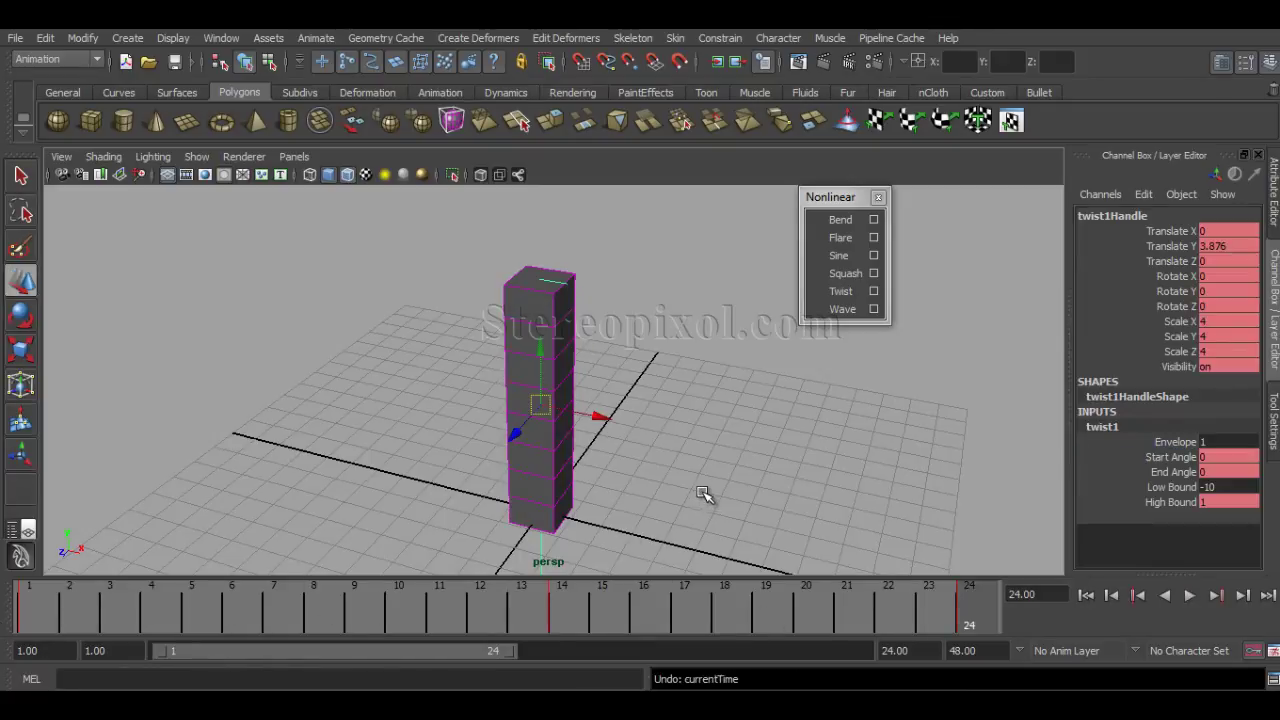
Step: Scrub from frame 1 to frame 3 and set the twist's Low Bound to 0
{"action": "left_click", "coordinate": [42, 607]}
{"action": "key", "text": "alt+v"}
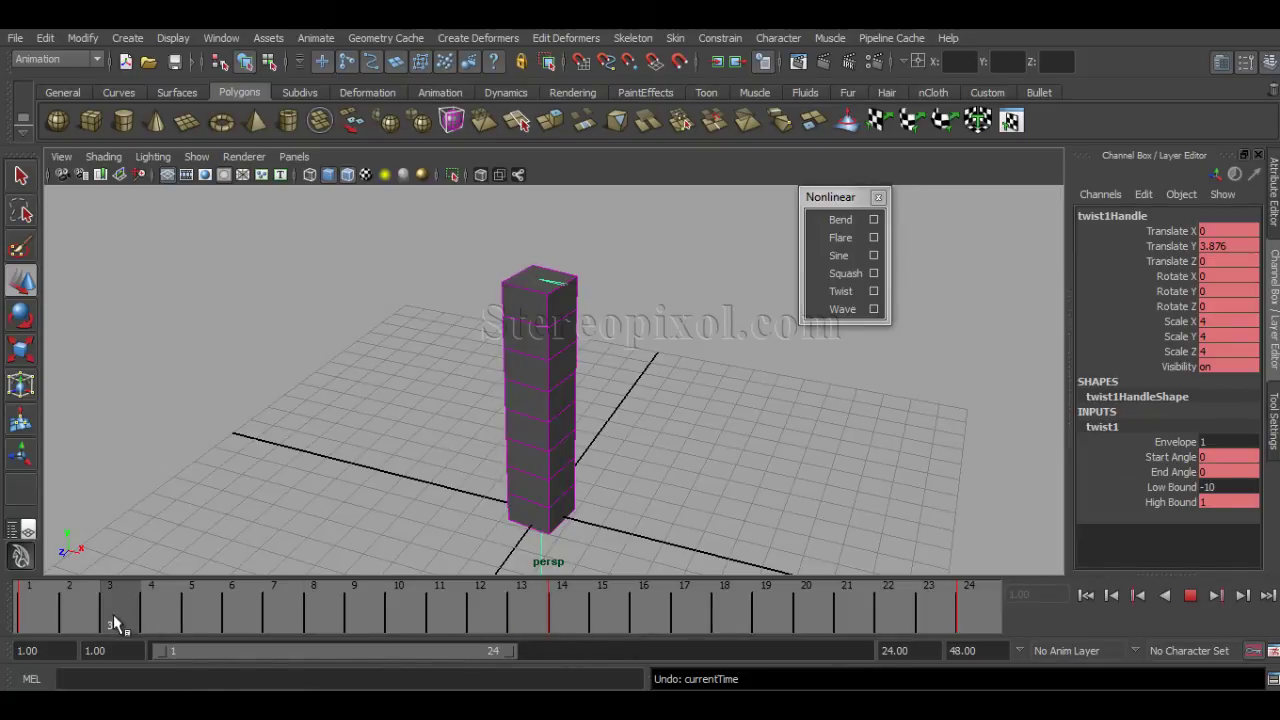
{"action": "key", "text": "alt+v"}
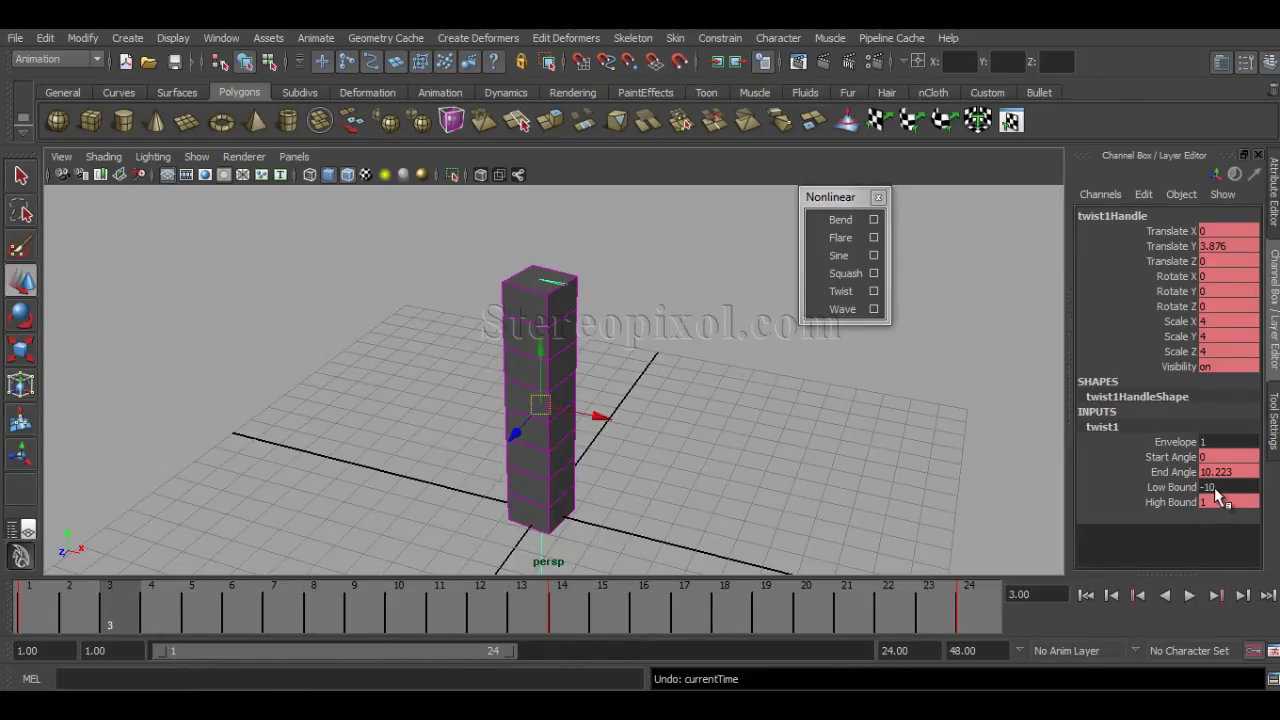
{"action": "double_click", "coordinate": [1222, 487]}
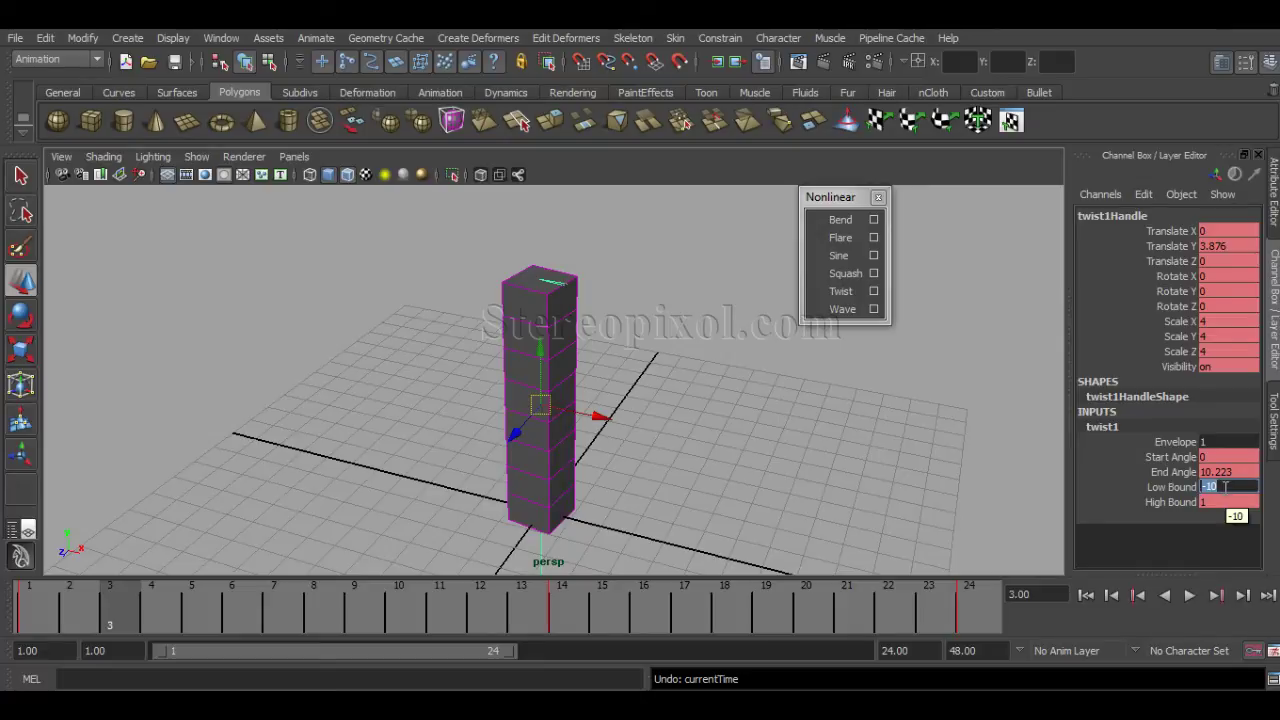
{"action": "type", "text": "0"}
{"action": "key", "text": "Return"}
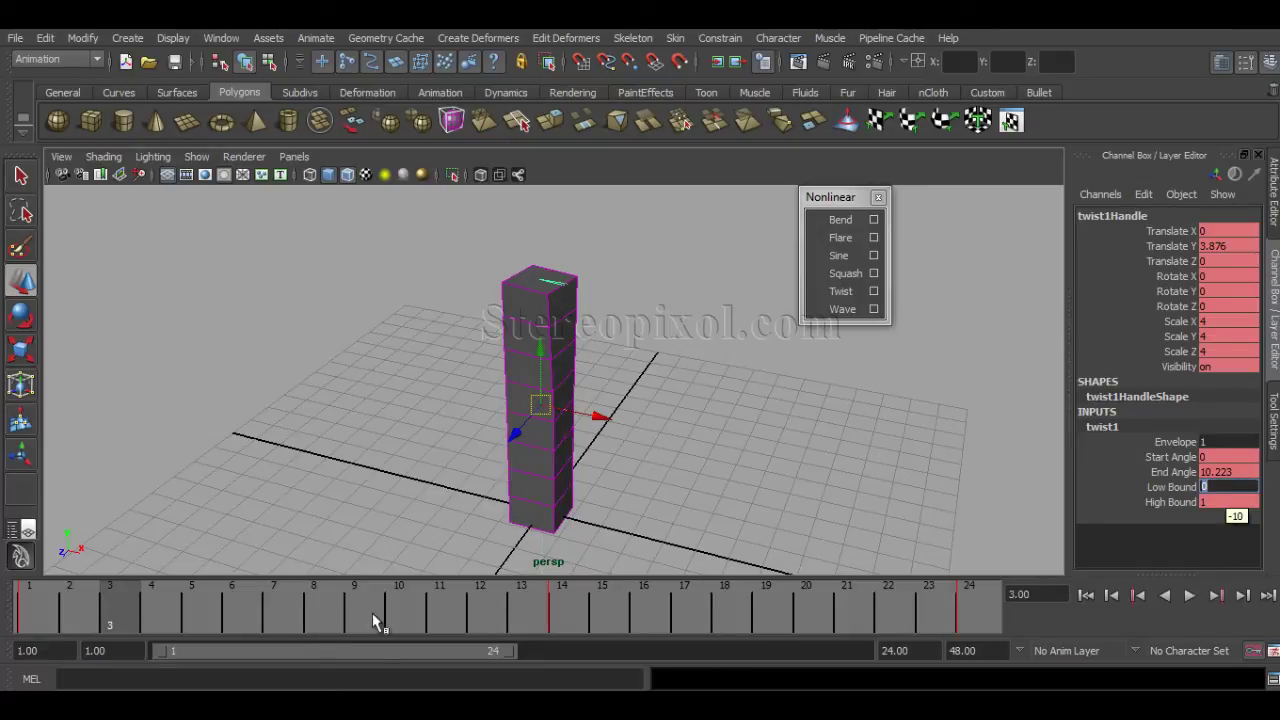
Step: Scrub between frames 1 and 14 to examine which part of the cube twists, ending at frame 1
{"action": "key", "text": "alt+v"}
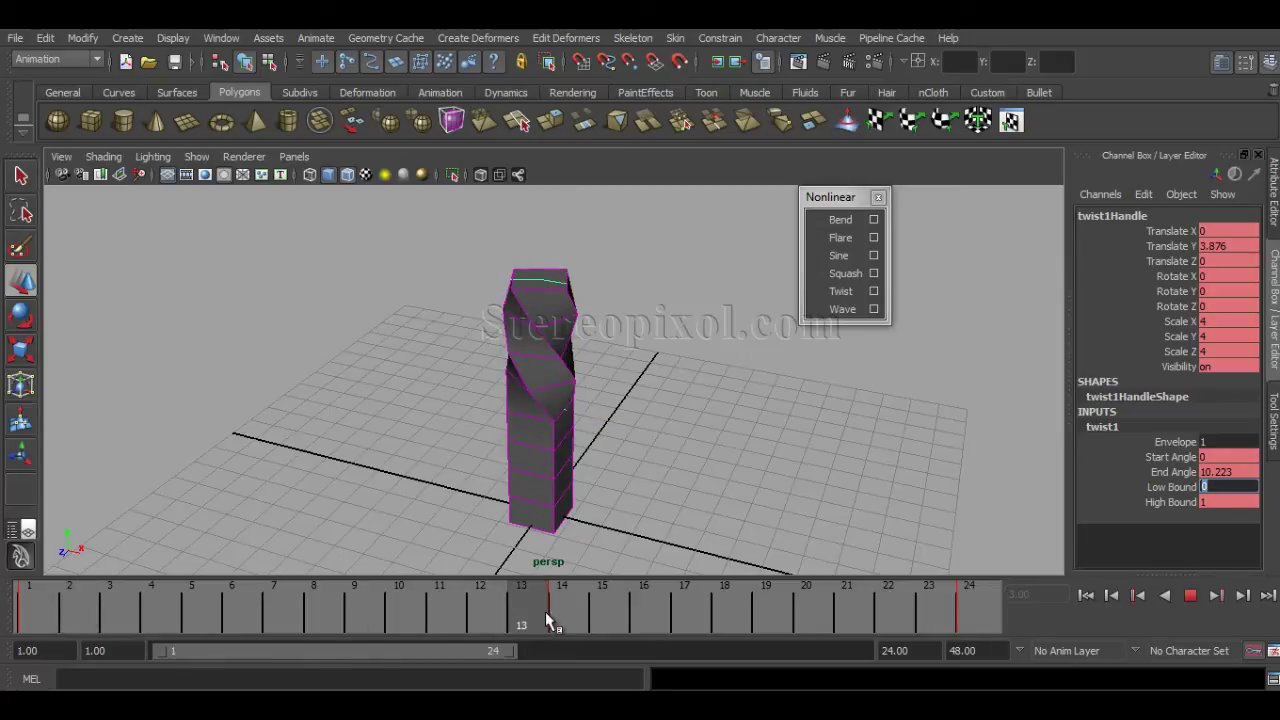
{"action": "left_click", "coordinate": [24, 603]}
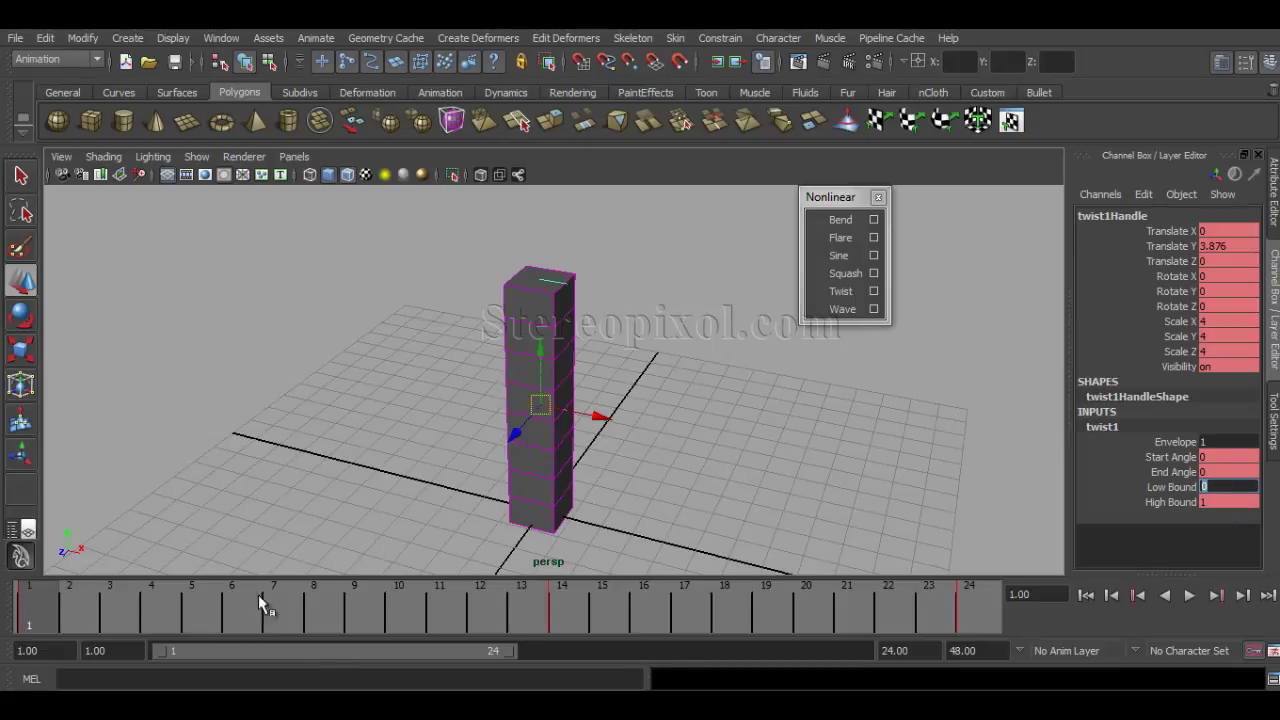
{"action": "key", "text": "alt+v"}
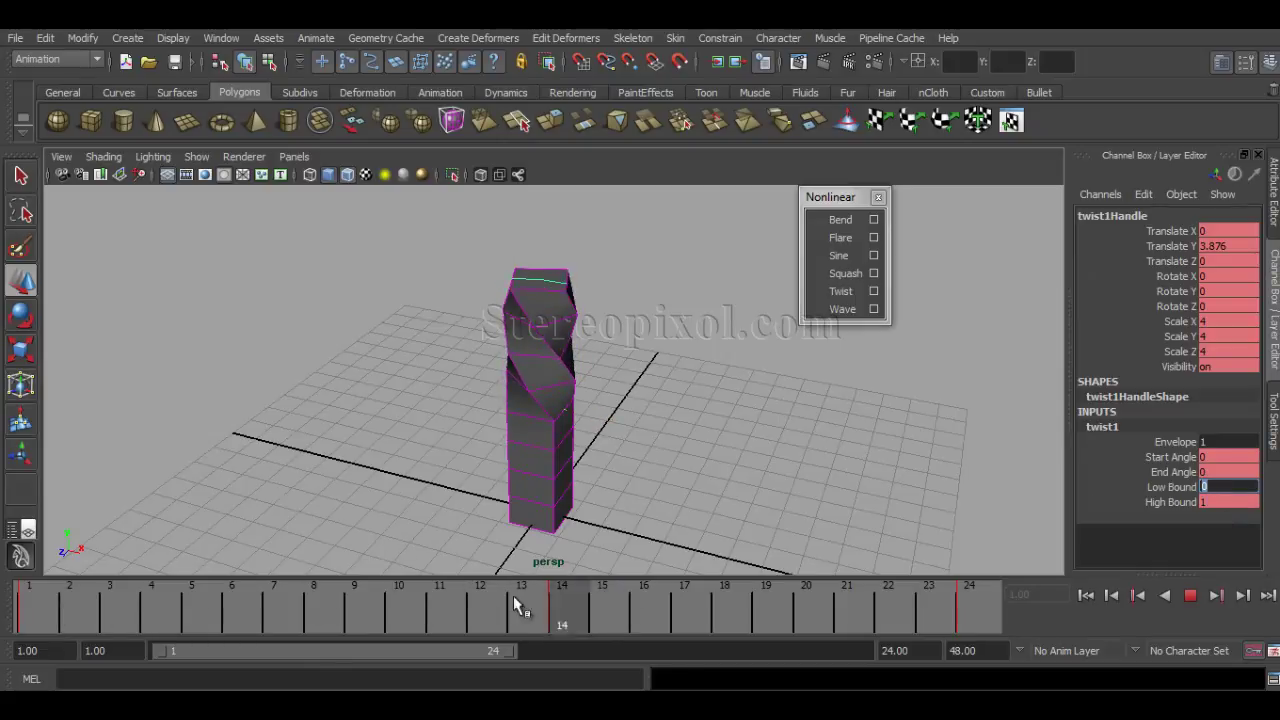
{"action": "left_click", "coordinate": [556, 618]}
{"action": "left_click", "coordinate": [20, 610]}
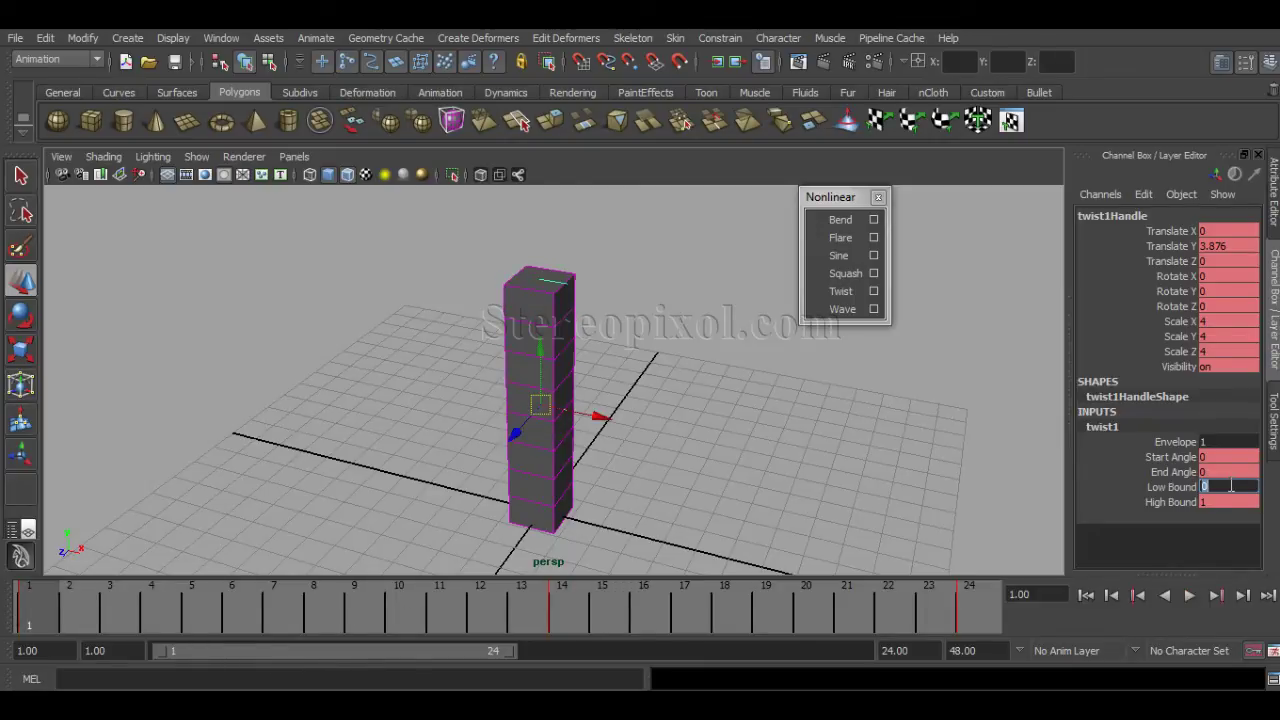
Step: Set the twist's Low Bound to -1, and break the High Bound's connections to set it to 0
{"action": "type", "text": "-1"}
{"action": "left_click", "coordinate": [1190, 505]}
{"action": "right_click", "coordinate": [1196, 507]}
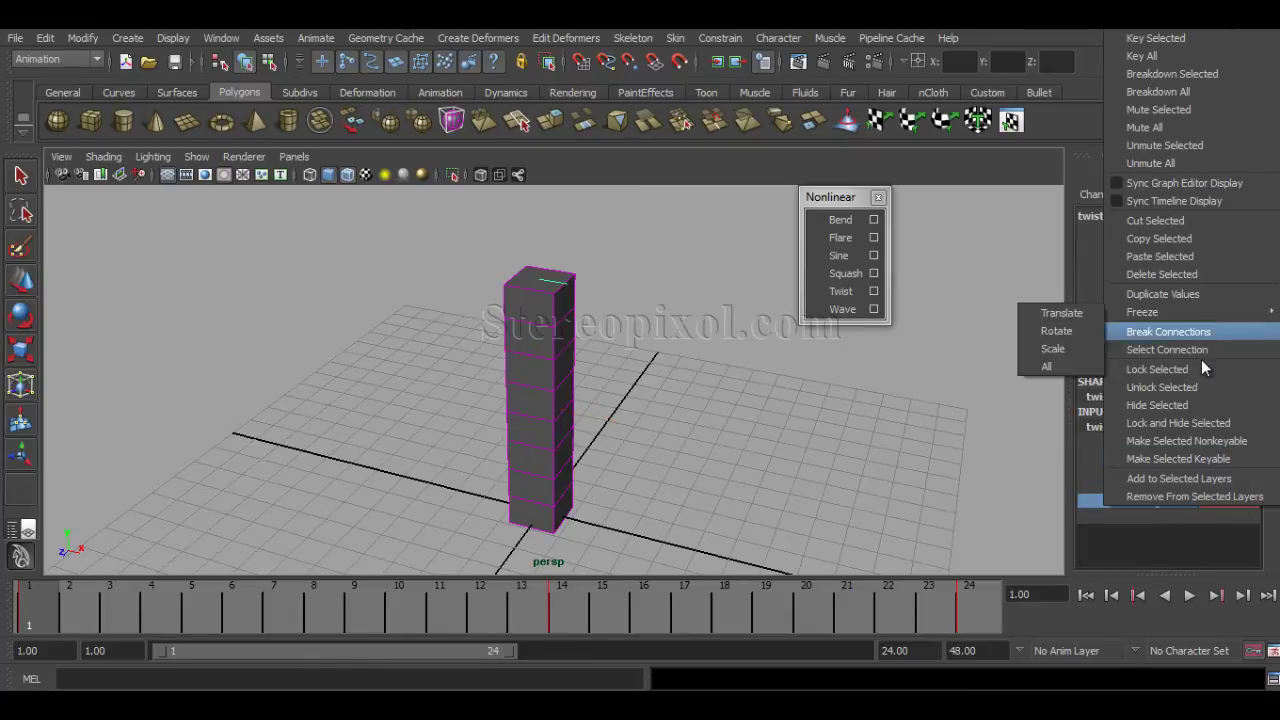
{"action": "left_click", "coordinate": [1205, 335]}
{"action": "left_click", "coordinate": [1219, 501]}
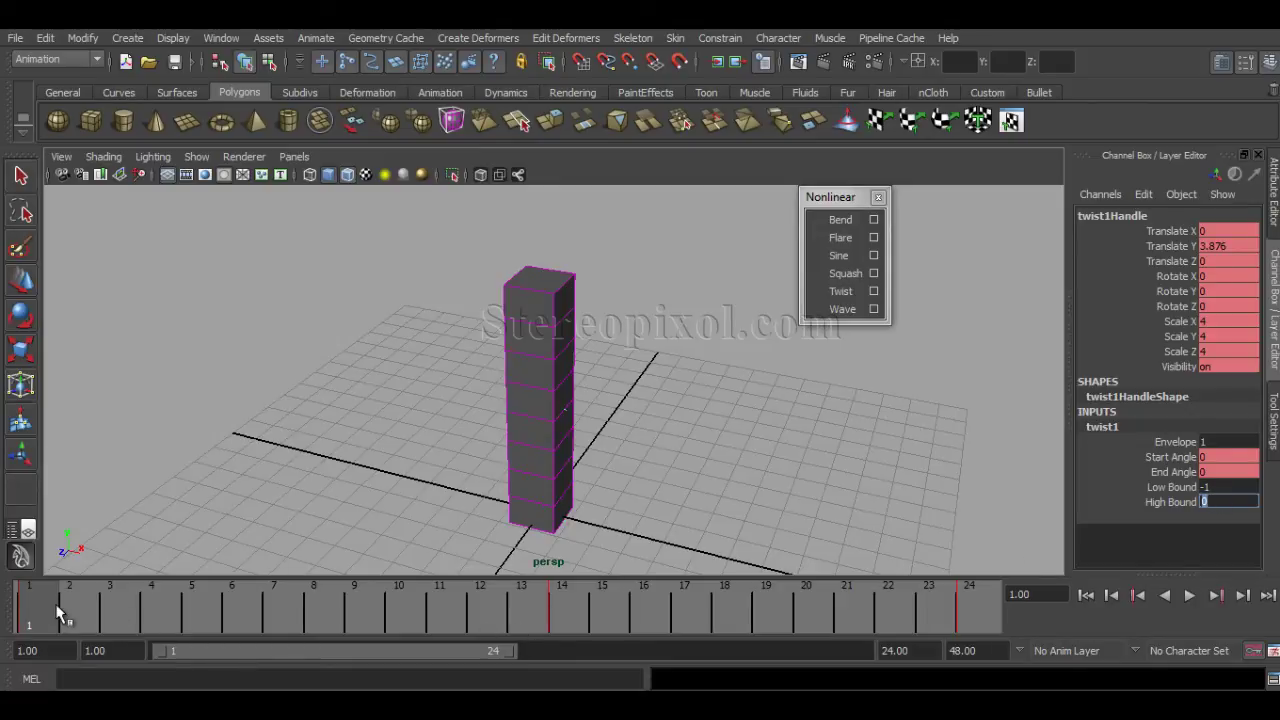
Step: Scrub between frames 1 and 9 and view the cube from another angle to examine the effect of the High Bound
{"action": "mouse_move", "coordinate": [85, 614]}
{"action": "left_mouse_down"}
{"action": "mouse_move", "coordinate": [563, 618]}
{"action": "mouse_move", "coordinate": [34, 600]}
{"action": "mouse_move", "coordinate": [306, 612]}
{"action": "left_mouse_up"}
{"action": "left_click_drag", "start_coordinate": [316, 603], "coordinate": [316, 603]}
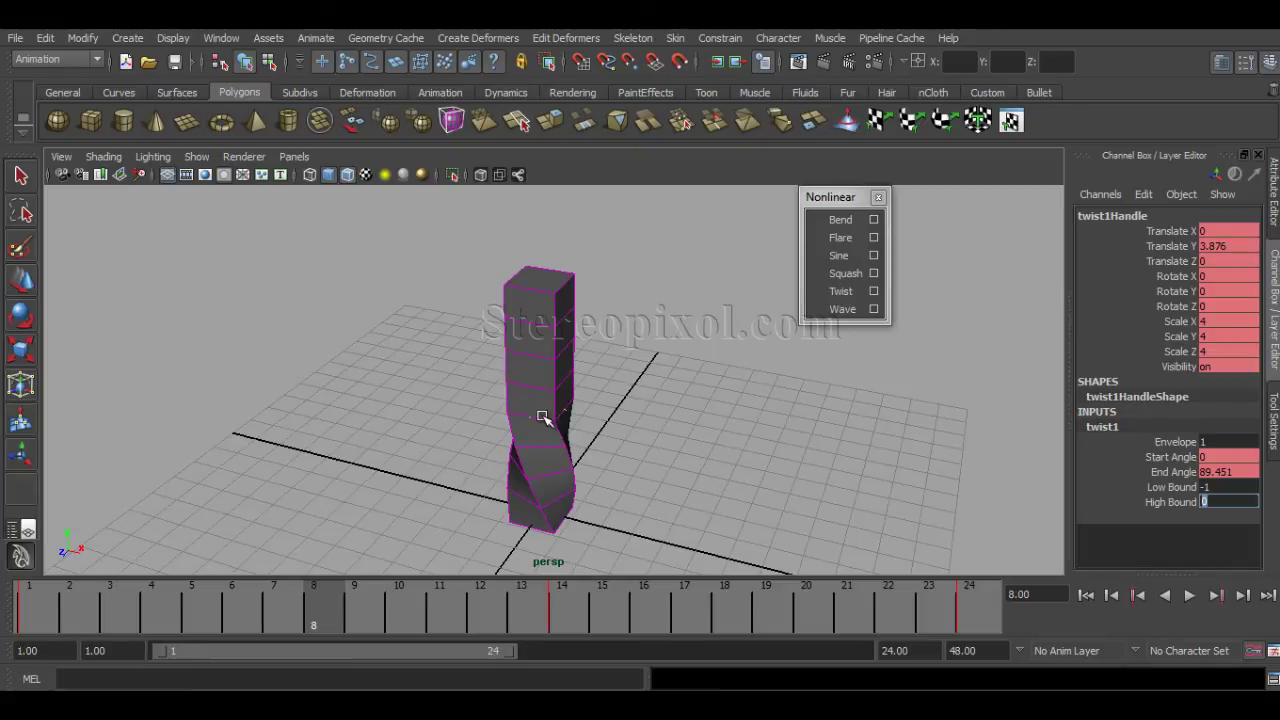
{"action": "left_click_drag", "start_coordinate": [336, 622], "coordinate": [25, 614]}
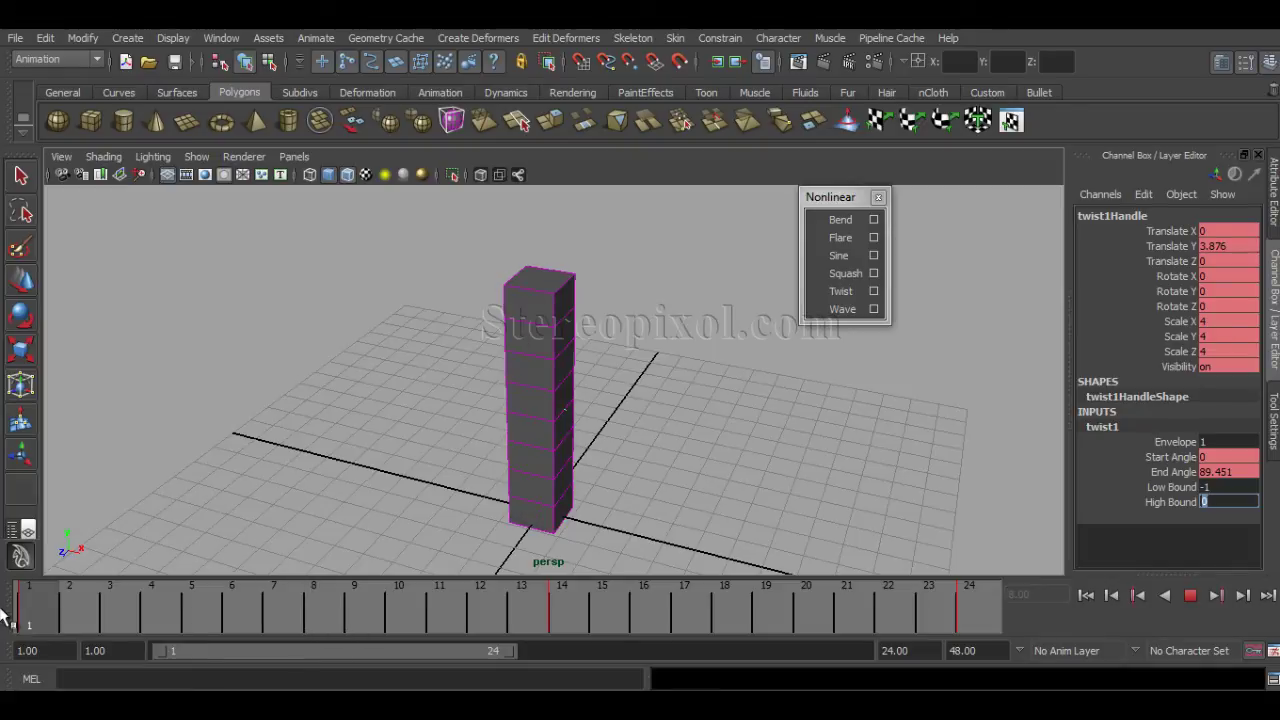
{"action": "key", "text": "alt+v"}
{"action": "left_click_drag", "start_coordinate": [171, 604], "coordinate": [381, 596]}
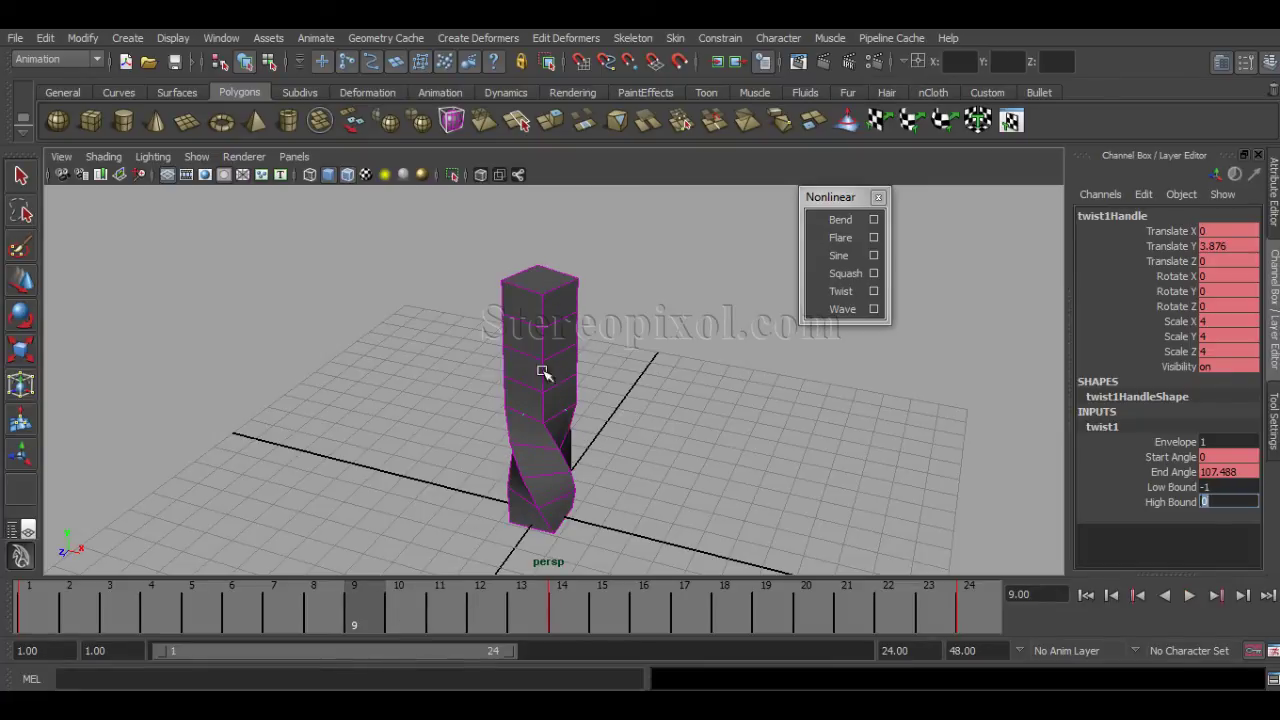
{"action": "mouse_move", "coordinate": [370, 625]}
{"action": "left_mouse_down"}
{"action": "mouse_move", "coordinate": [431, 614]}
{"action": "mouse_move", "coordinate": [301, 616]}
{"action": "mouse_move", "coordinate": [350, 622]}
{"action": "left_mouse_up"}
{"action": "left_click_drag", "start_coordinate": [363, 611], "coordinate": [300, 623]}
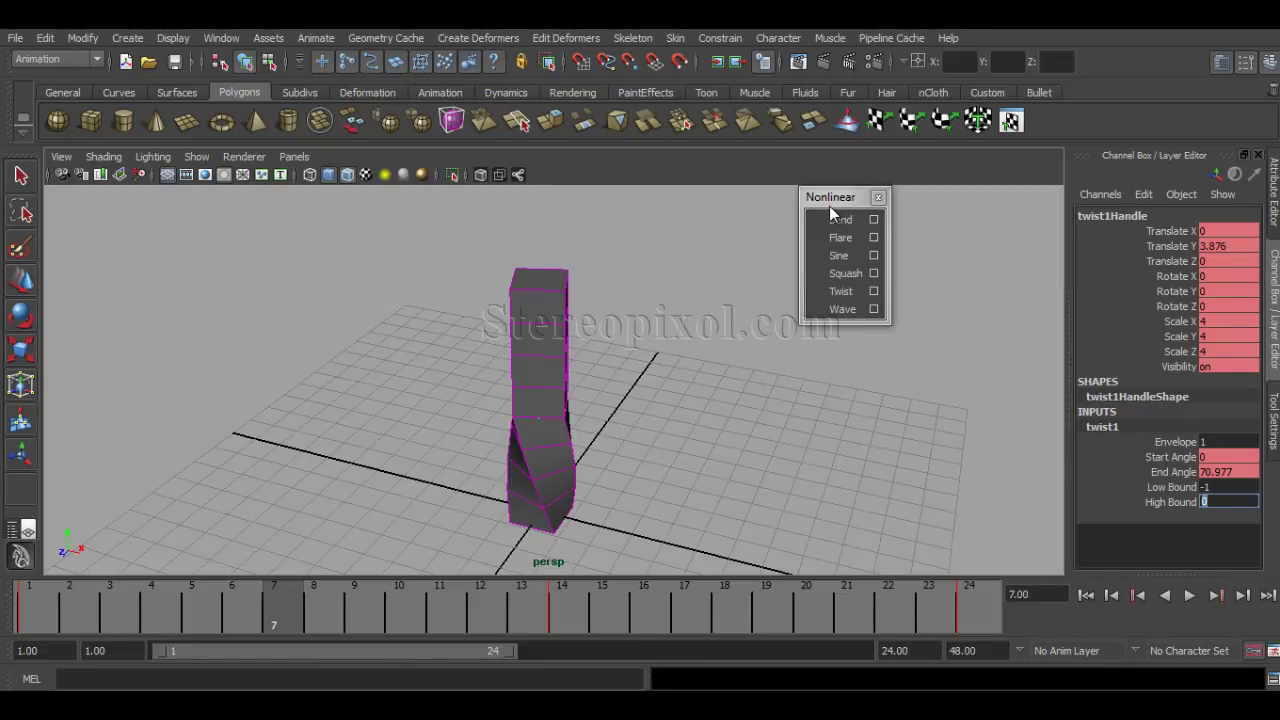
{"action": "left_click_drag", "start_coordinate": [628, 418], "coordinate": [674, 440], "text": "alt"}
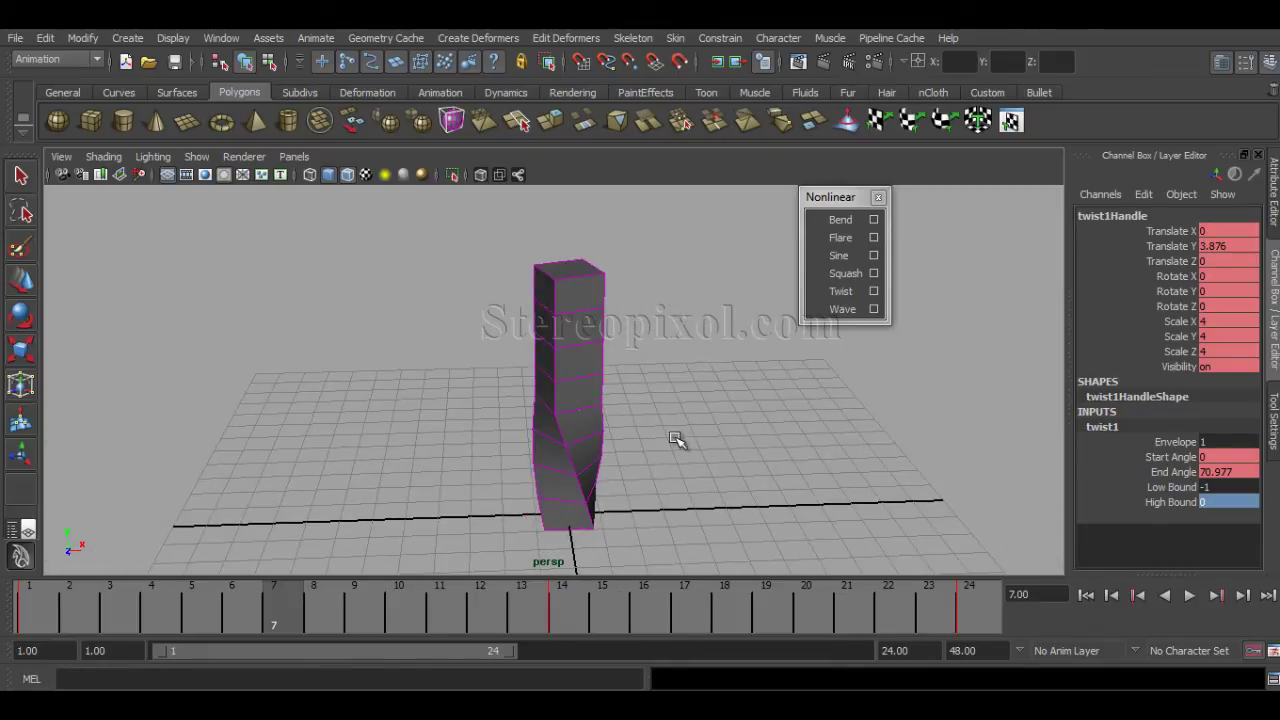